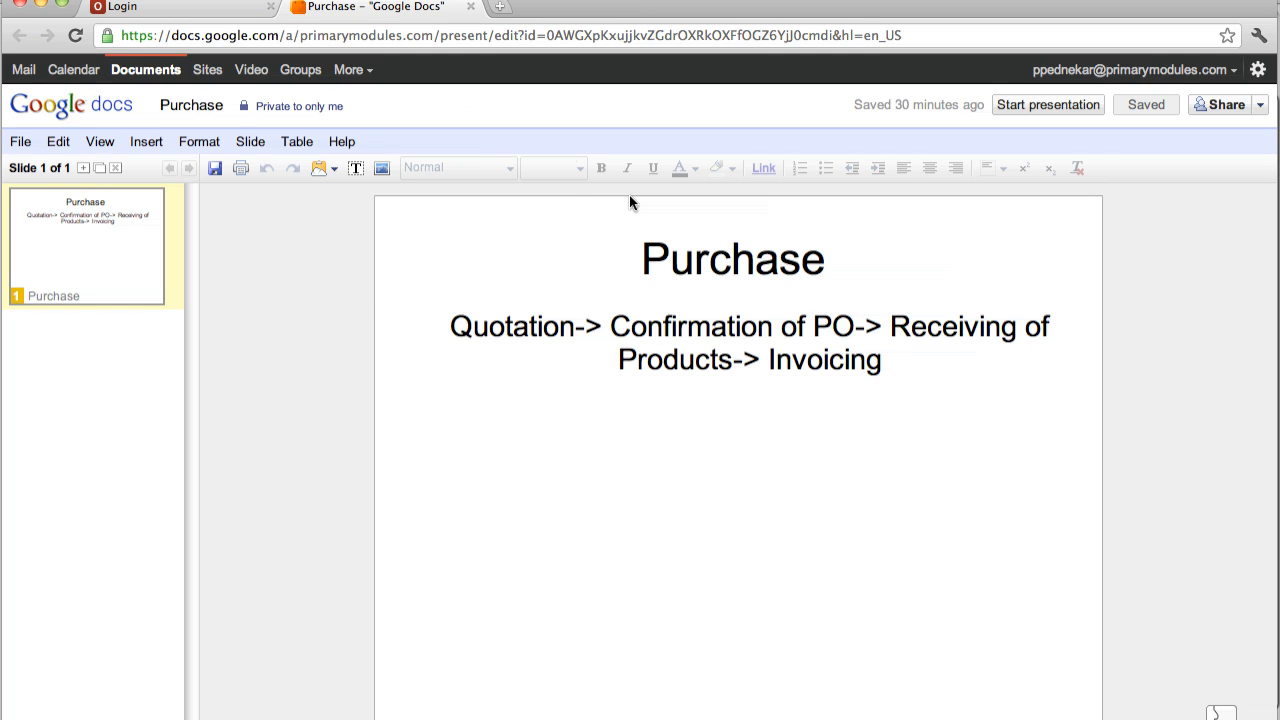
Step: Switch to OpenERP and log in to the PlasticABC database as purchasemanager, entering the account password
left_click(110, 9)
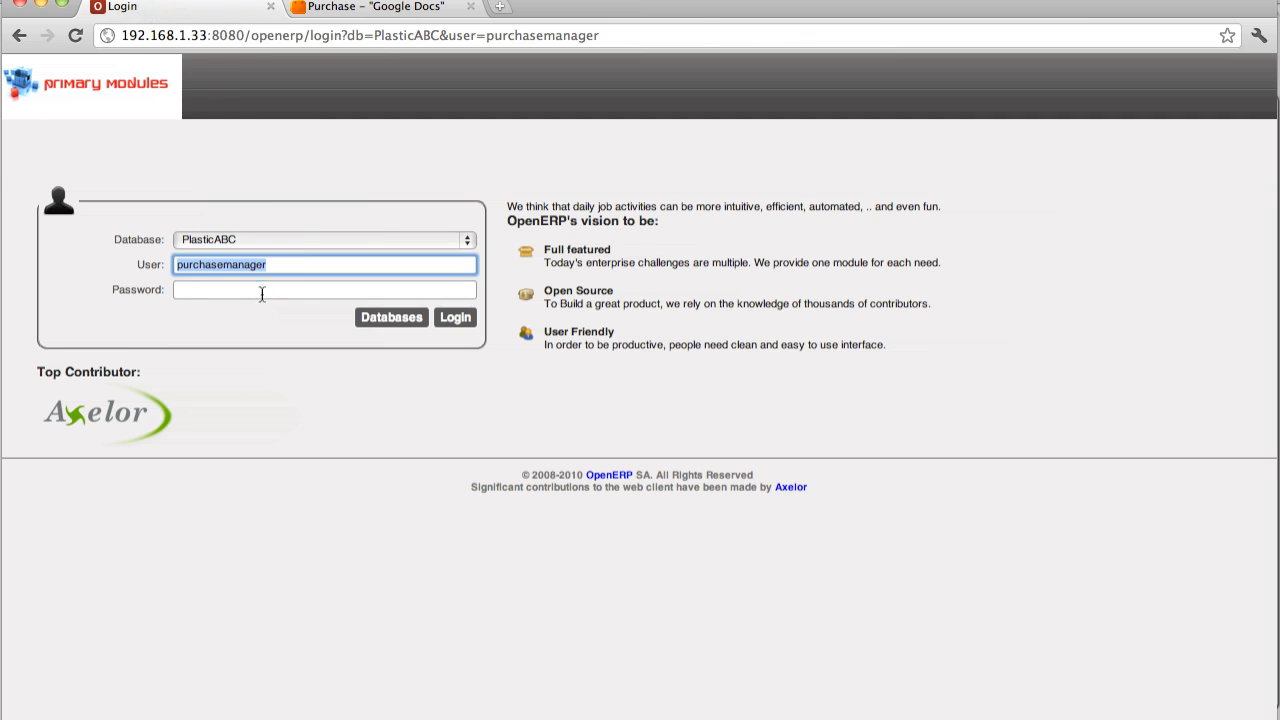
left_click(265, 293)
type("a")
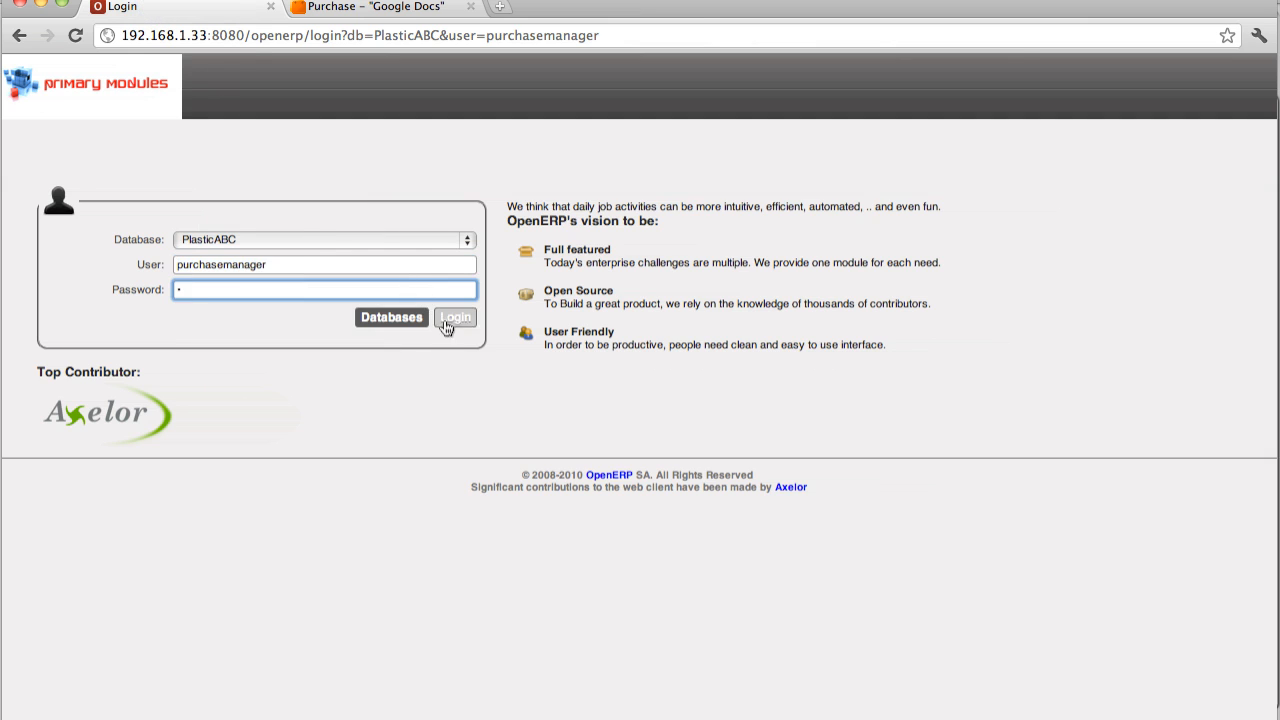
left_click(446, 327)
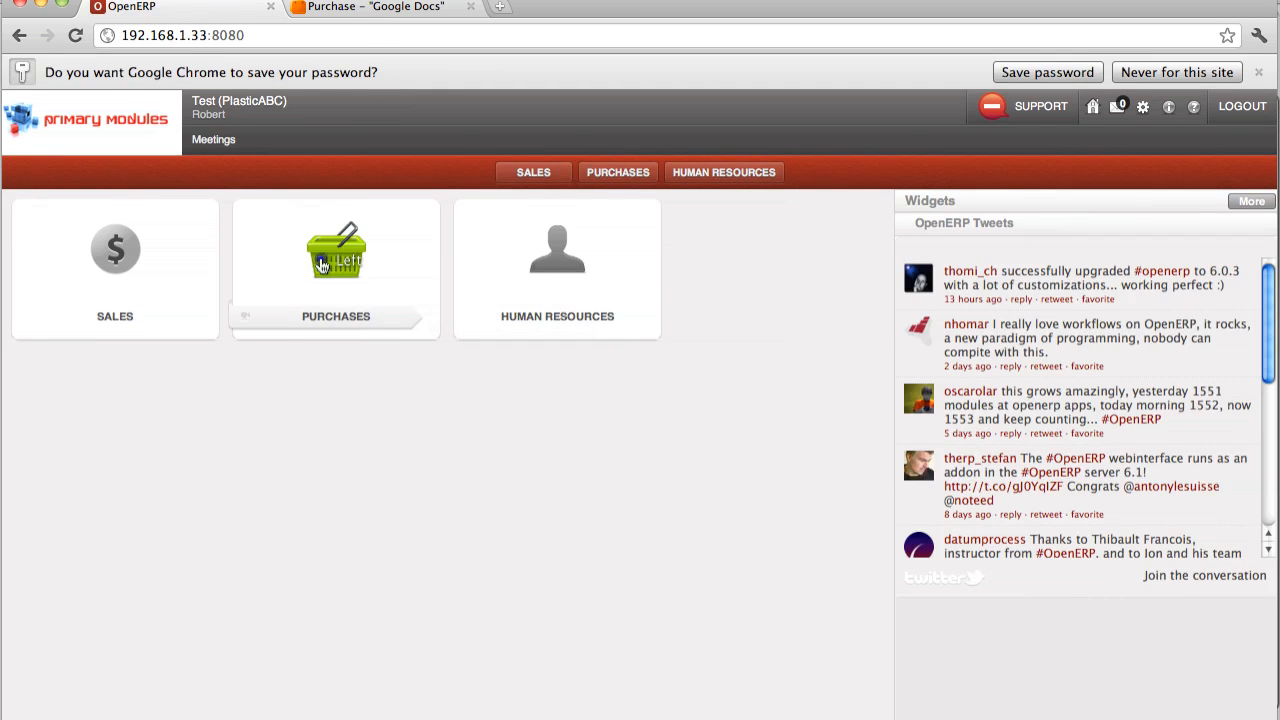
Step: Open the product list in Purchases and examine the real and virtual stock of the purchasable products
left_click(322, 262)
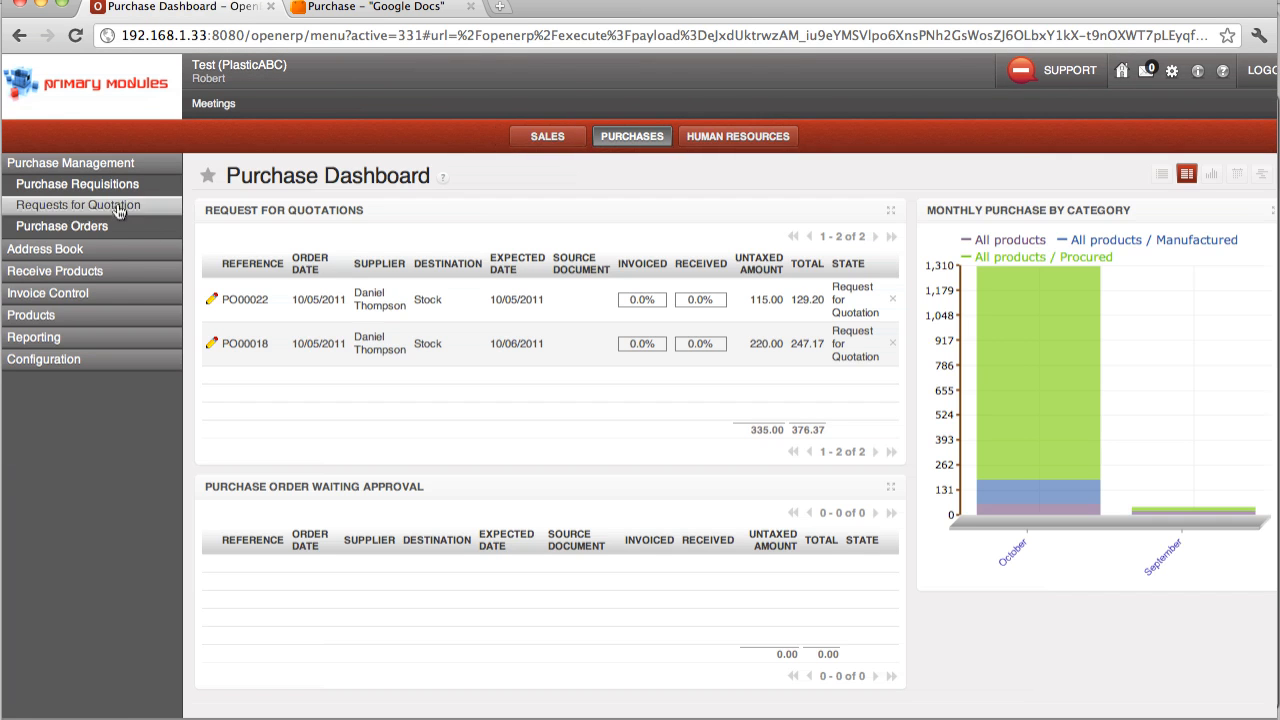
left_click(35, 314)
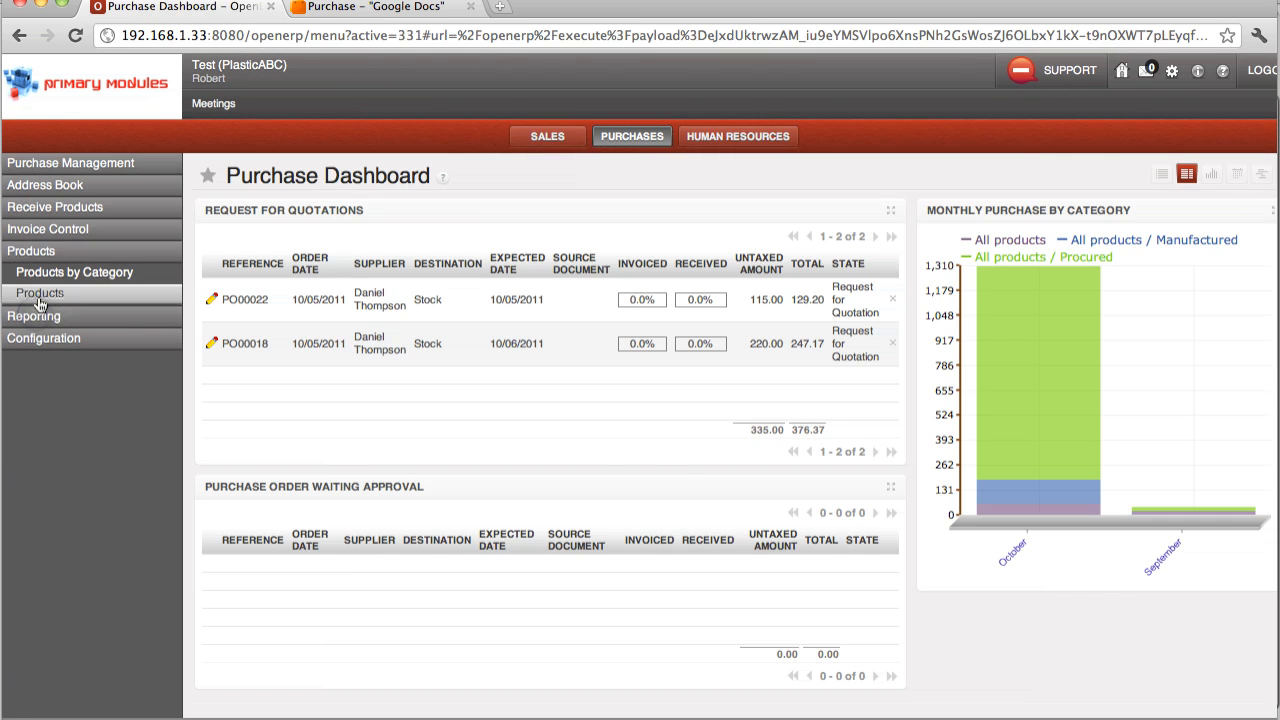
left_click(39, 298)
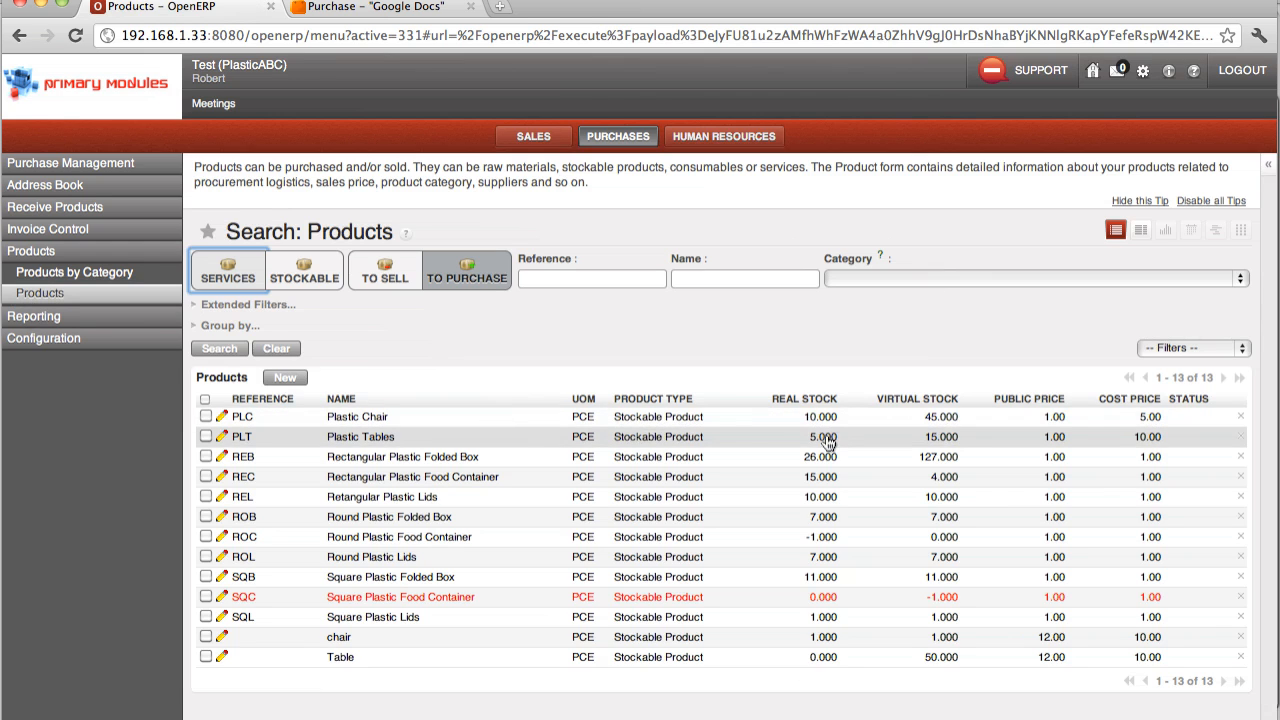
Step: Create a new request for quotation and choose the Dallas-based partner as its supplier
left_click(82, 166)
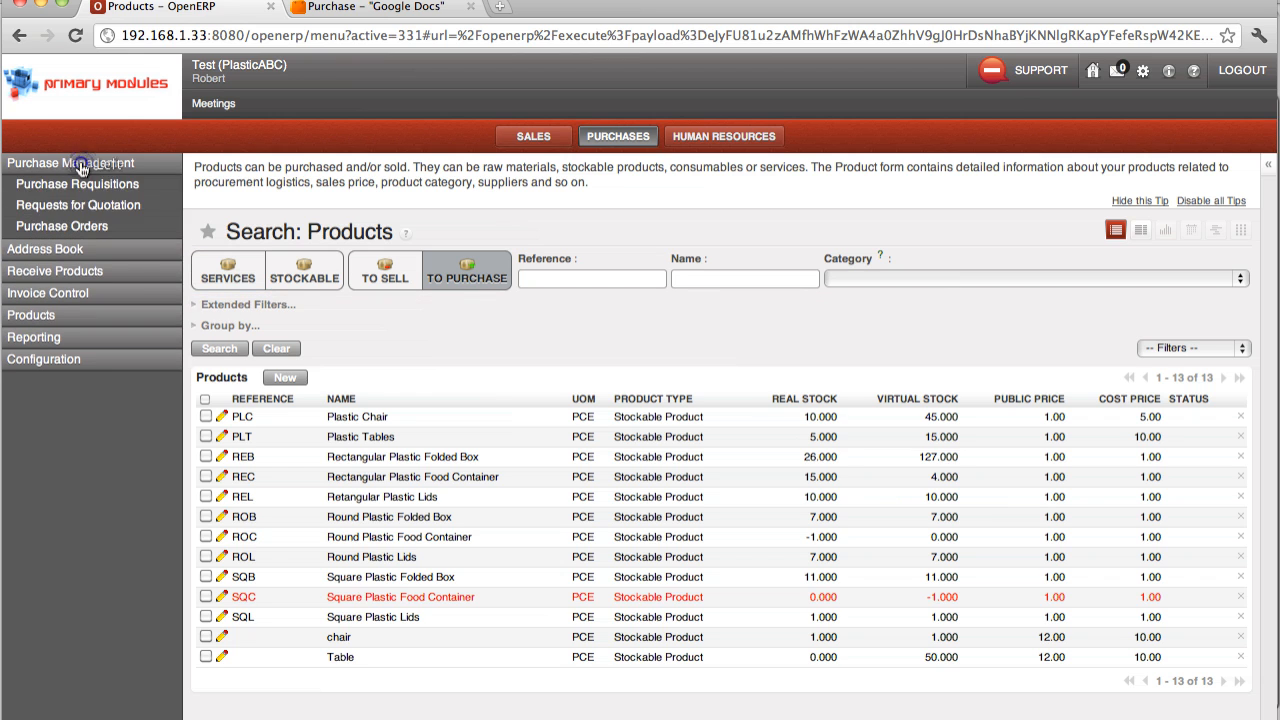
left_click(74, 206)
left_click(333, 374)
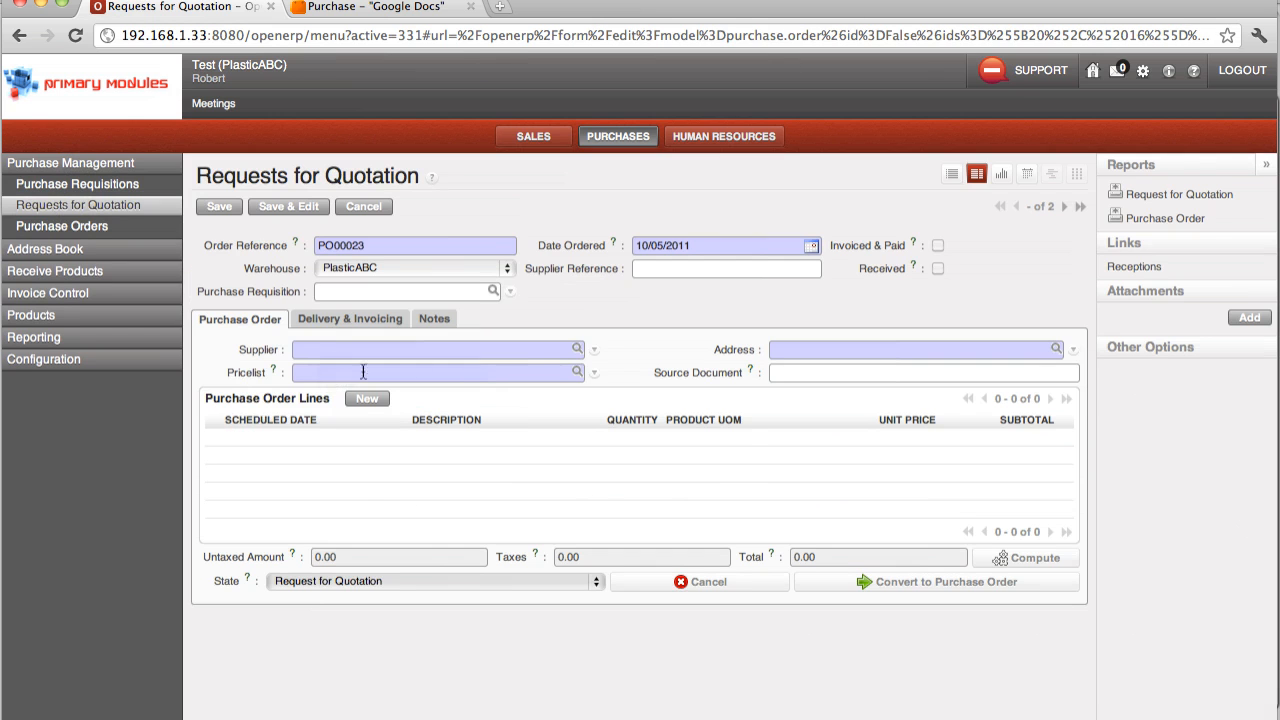
left_click(578, 348)
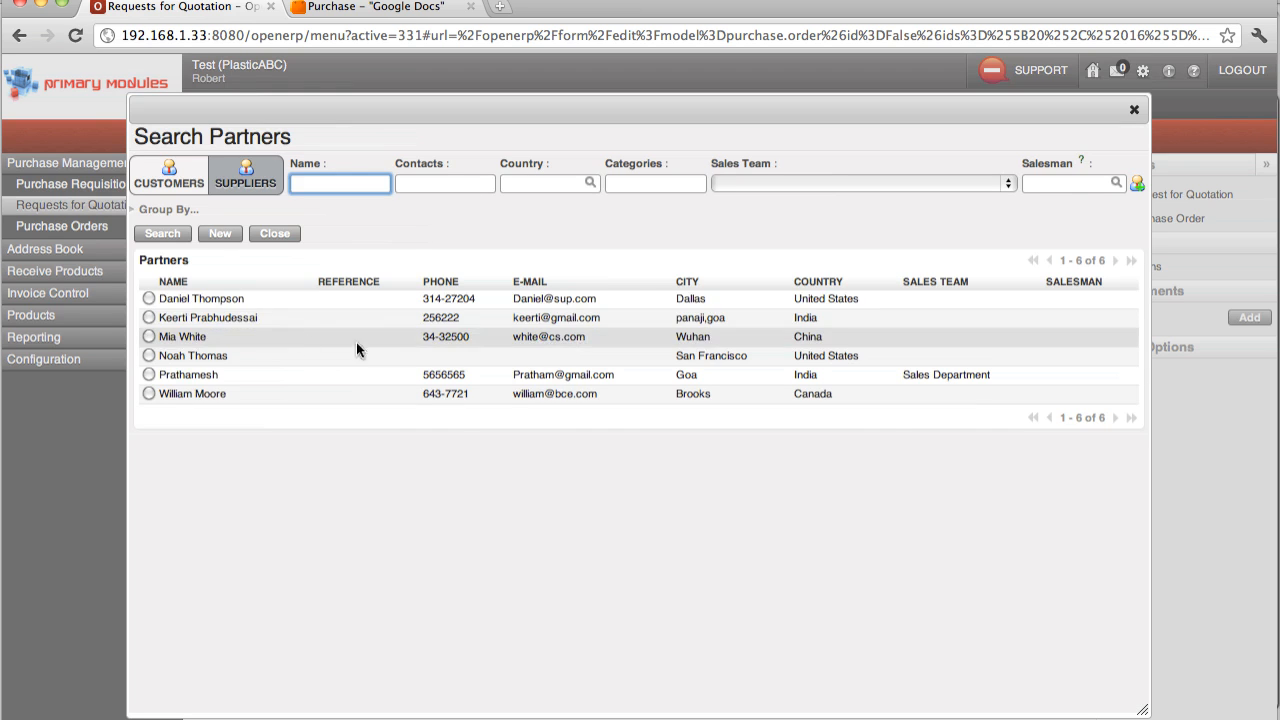
left_click(150, 299)
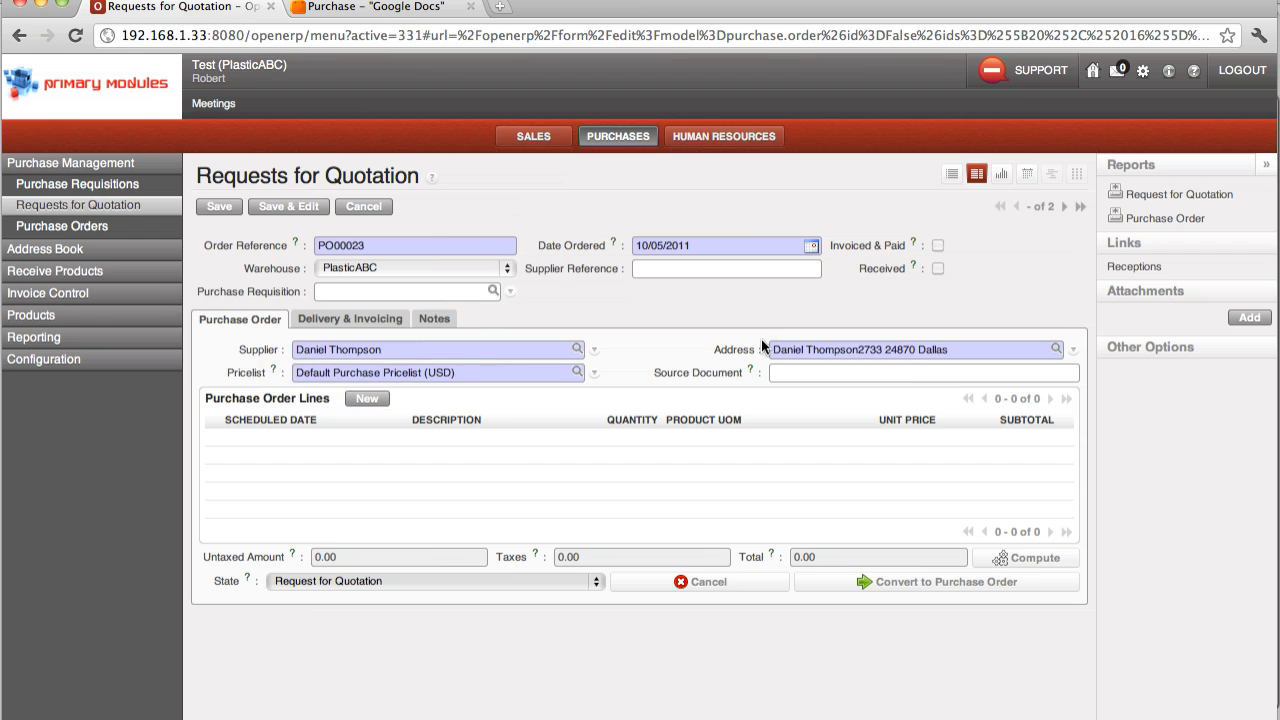
Step: Add an order line for the product Plastic Chair with a quantity of 10 and save the line
left_click(367, 400)
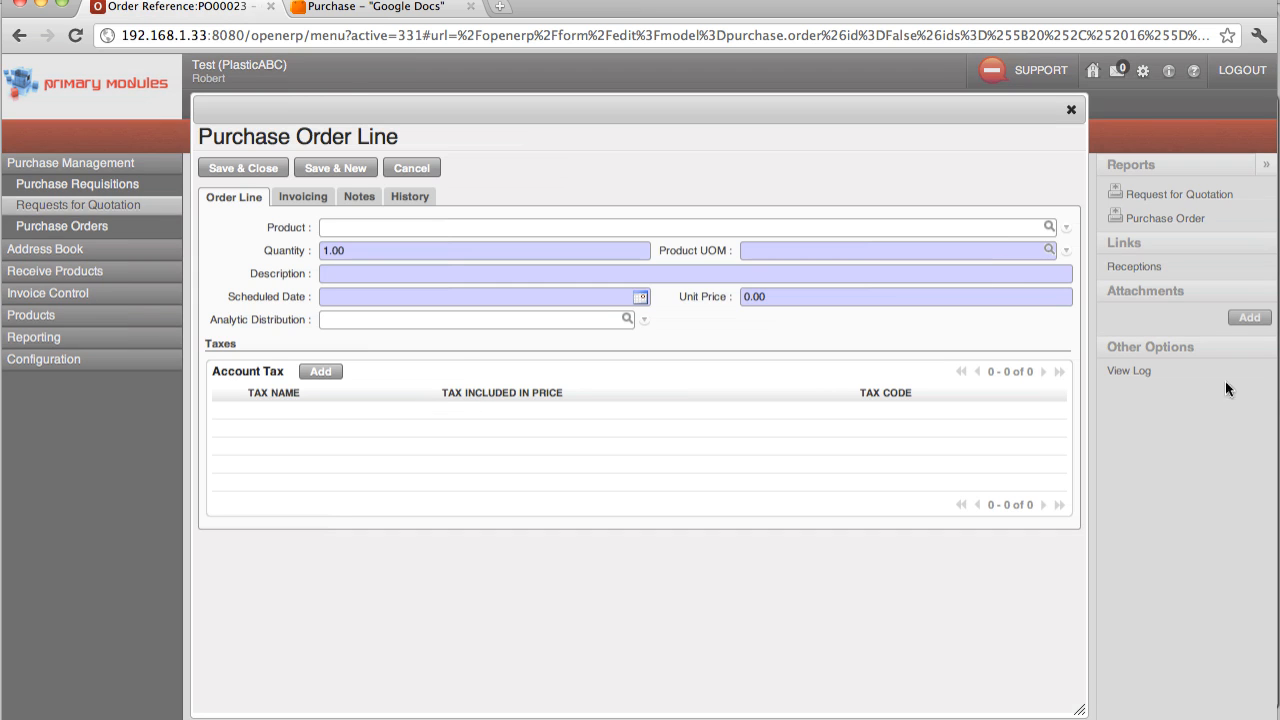
left_click(1048, 227)
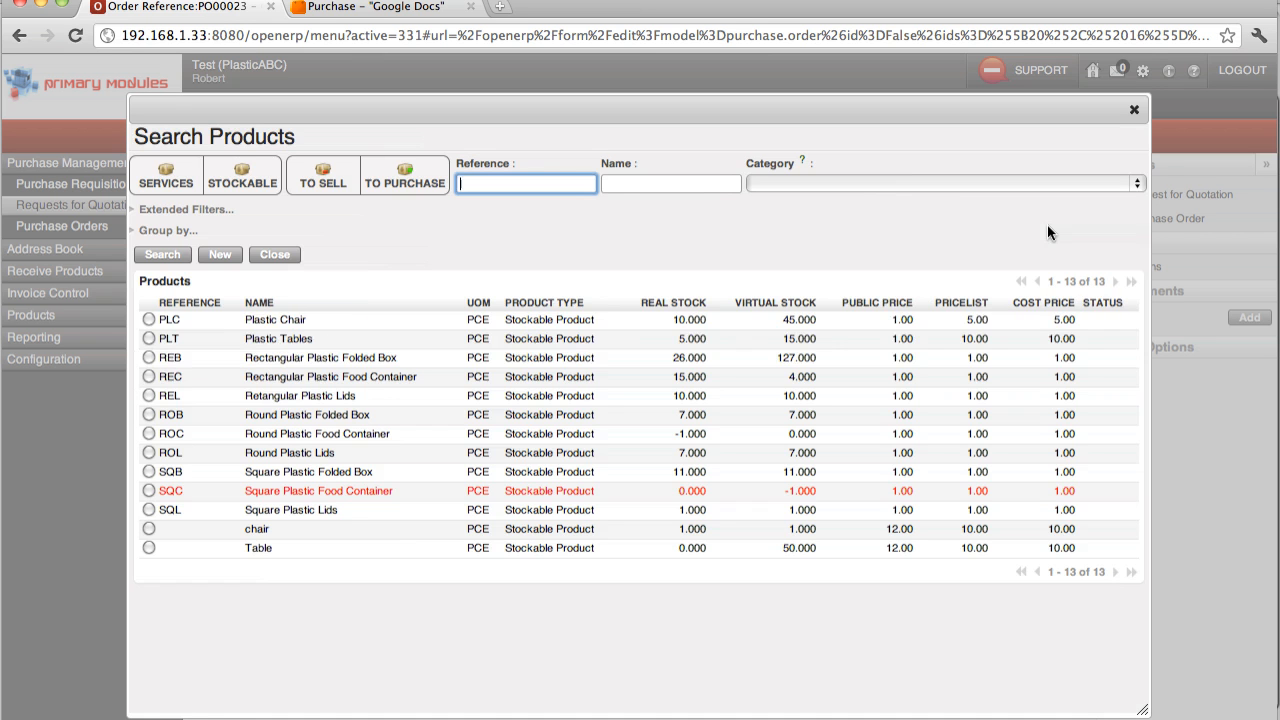
left_click(148, 320)
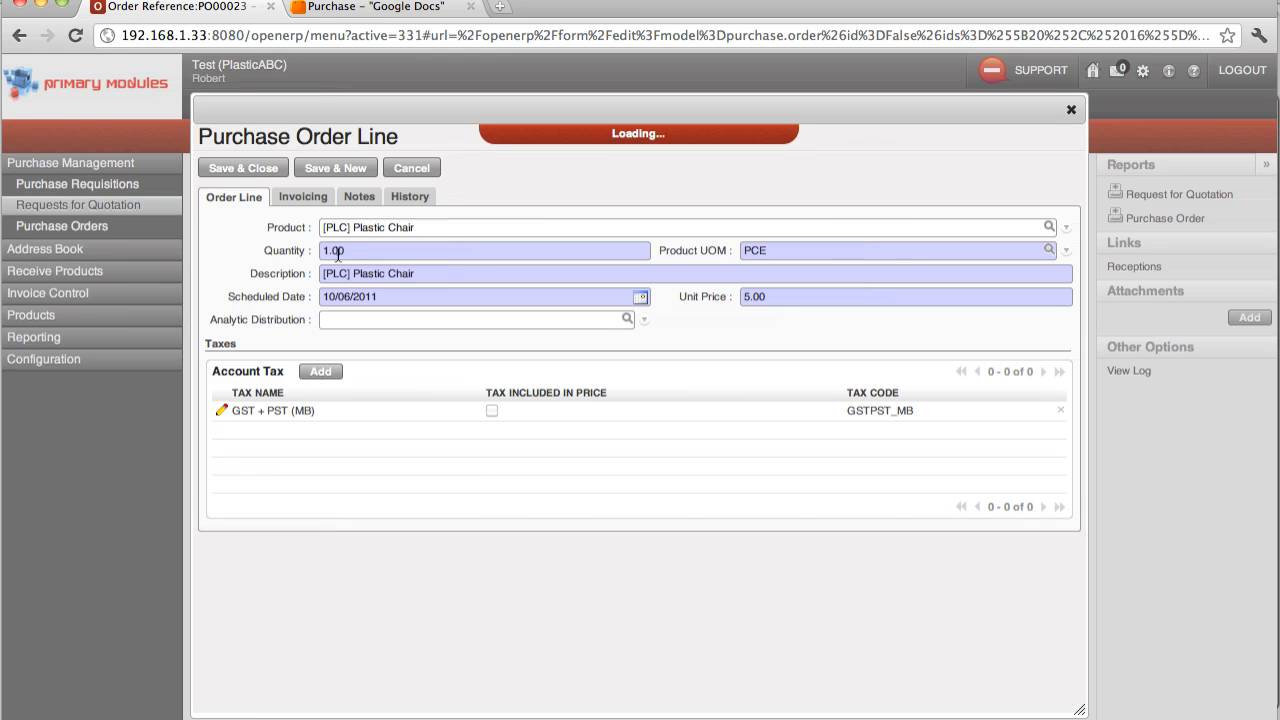
left_click(326, 249)
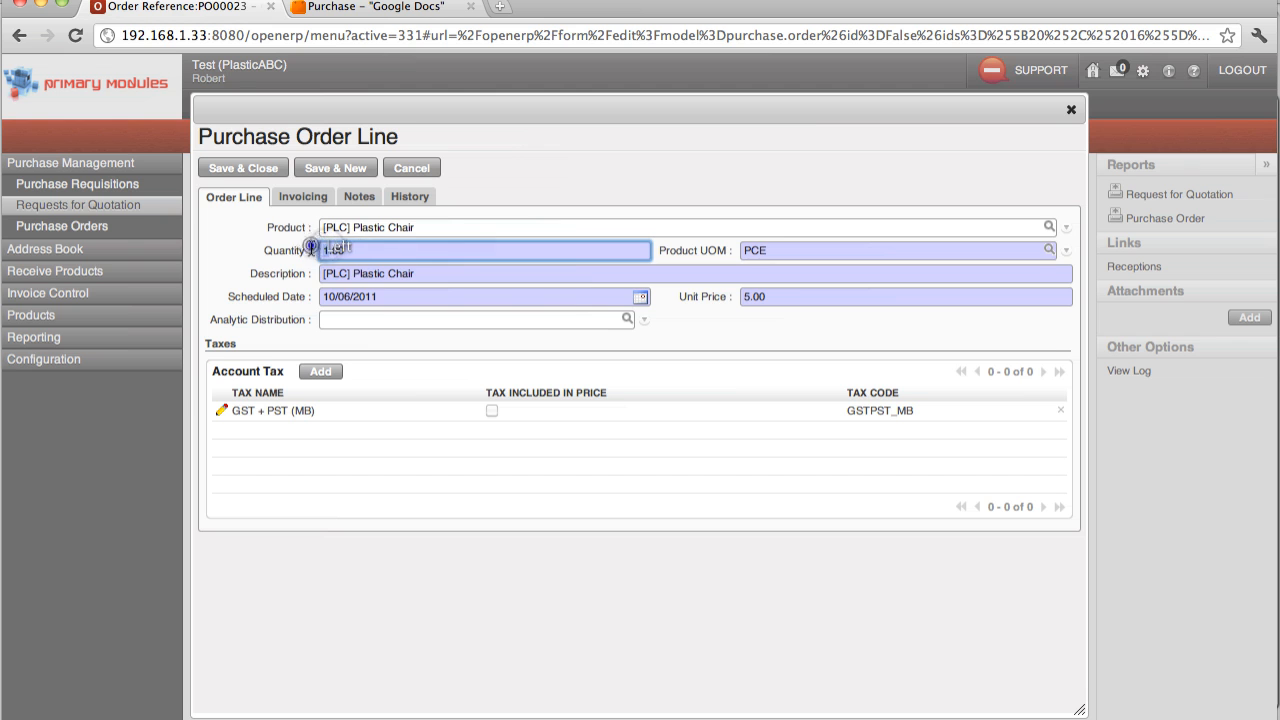
type("0")
left_click(225, 168)
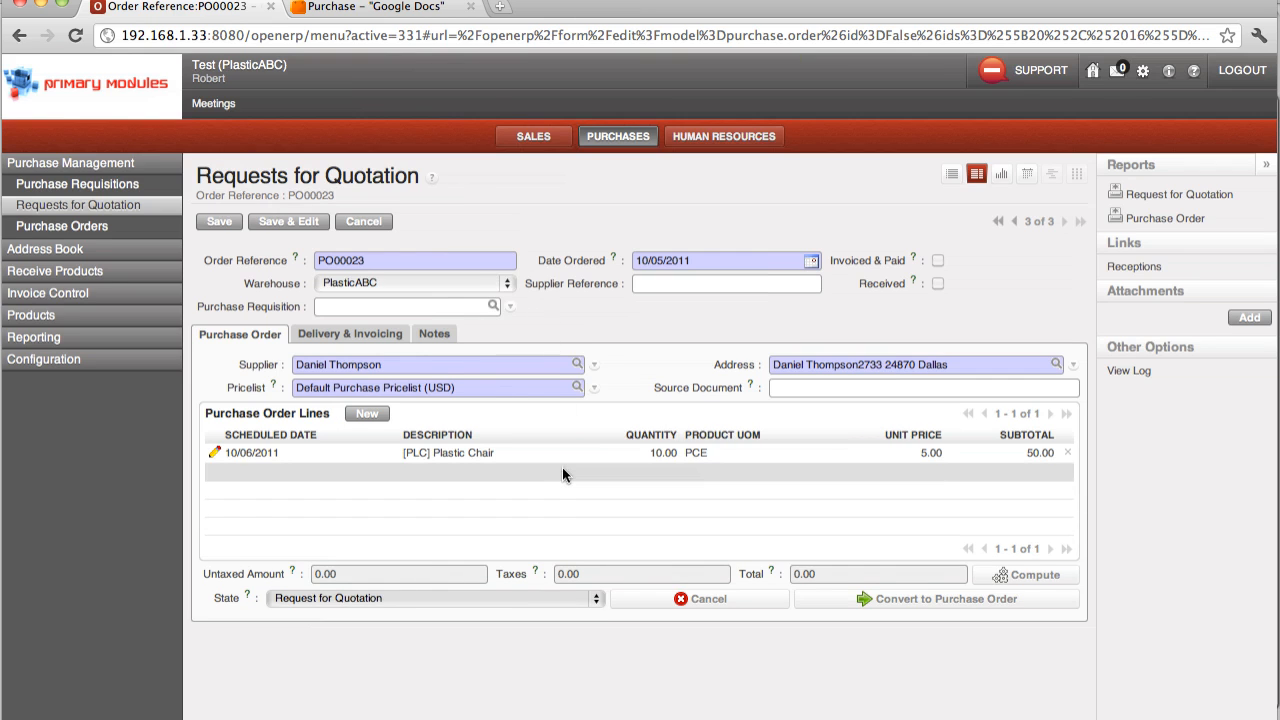
Step: Add a second order line for Plastic Tables with a quantity of 5 and save the line
left_click(370, 414)
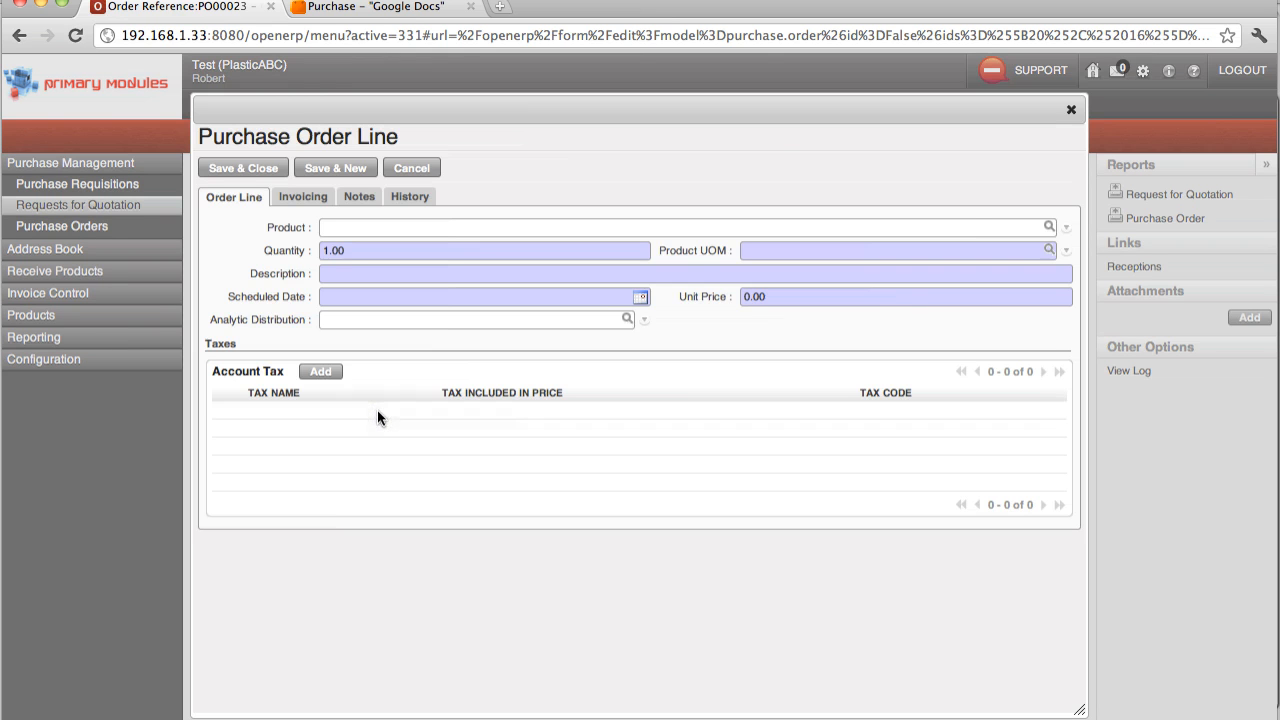
left_click(1049, 225)
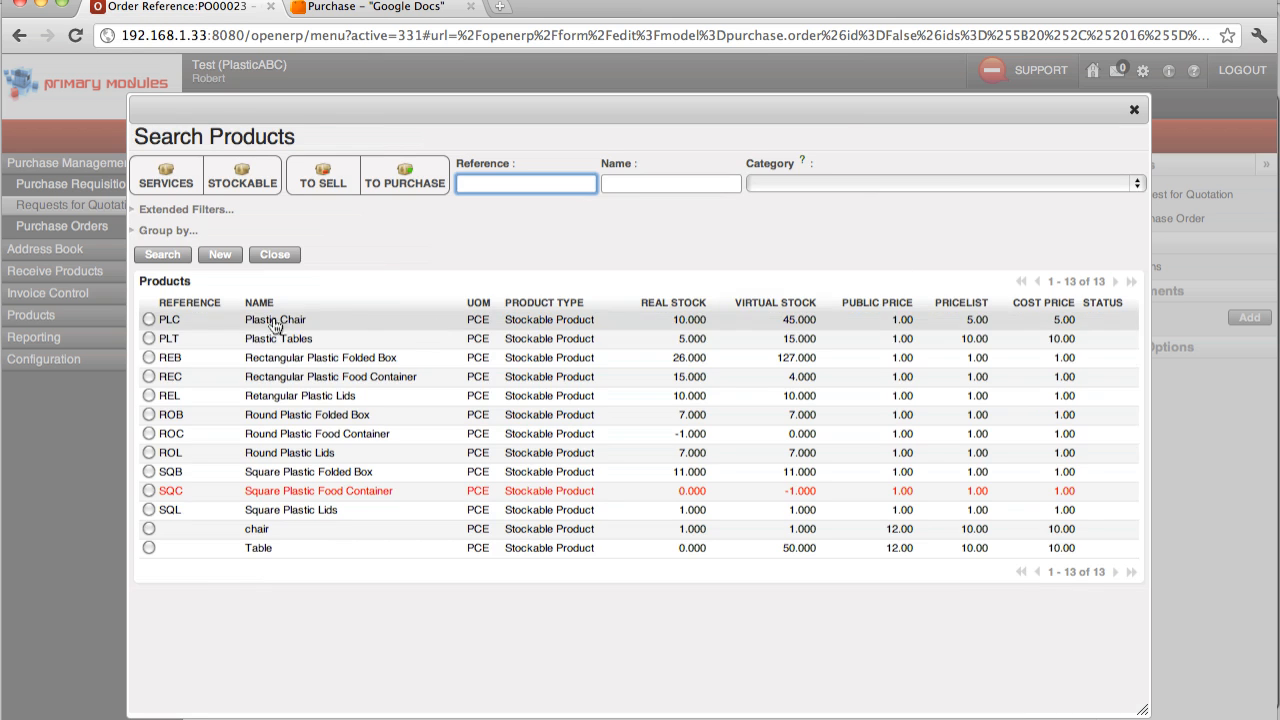
left_click(150, 341)
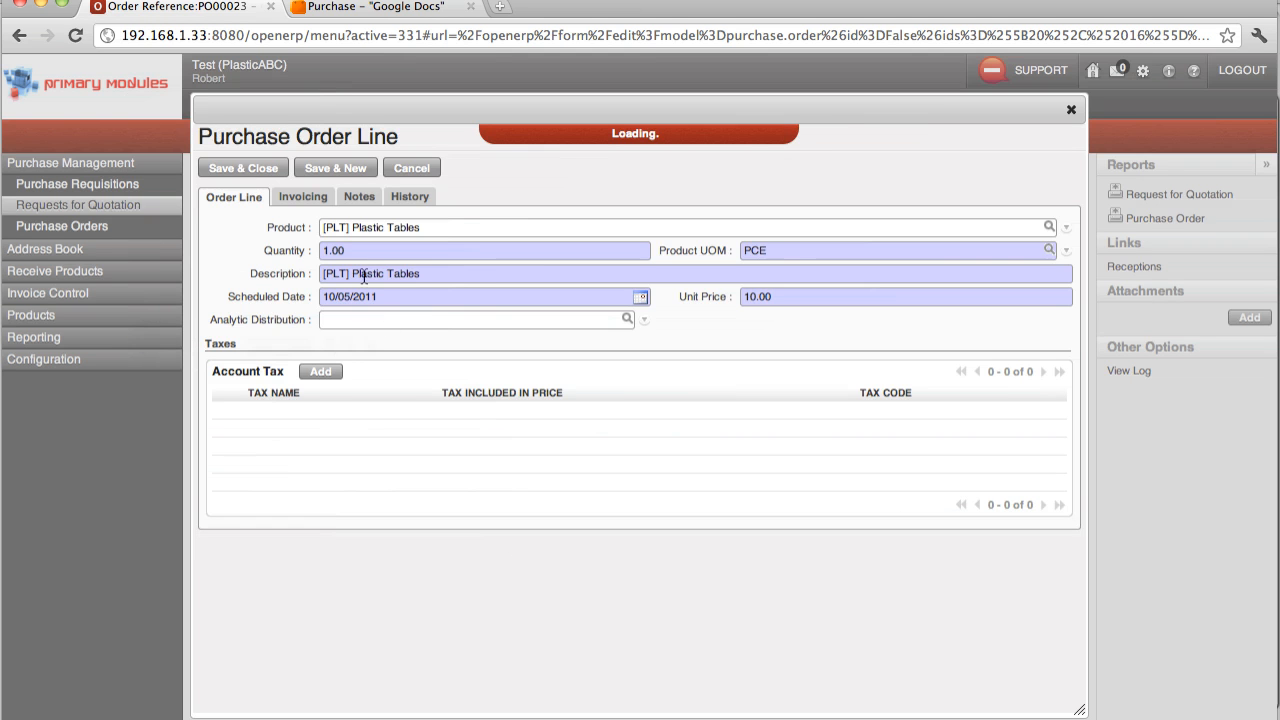
double_click(326, 249)
type("5")
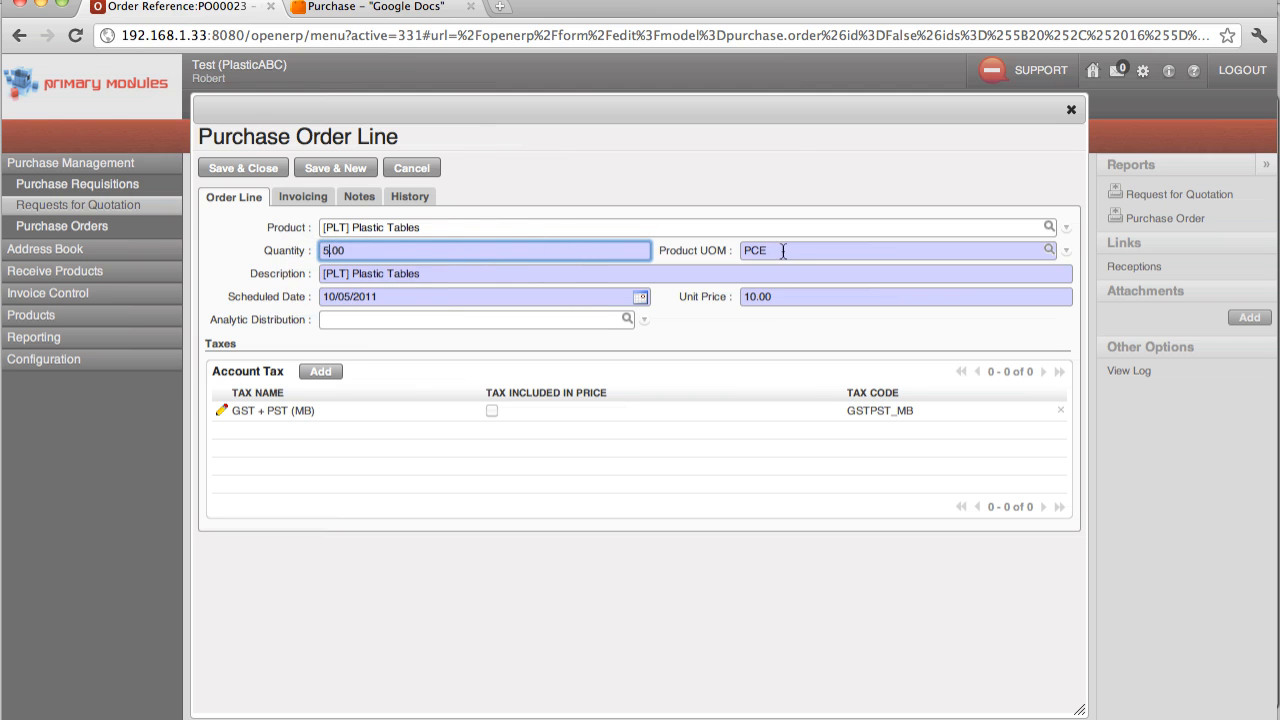
left_click(263, 175)
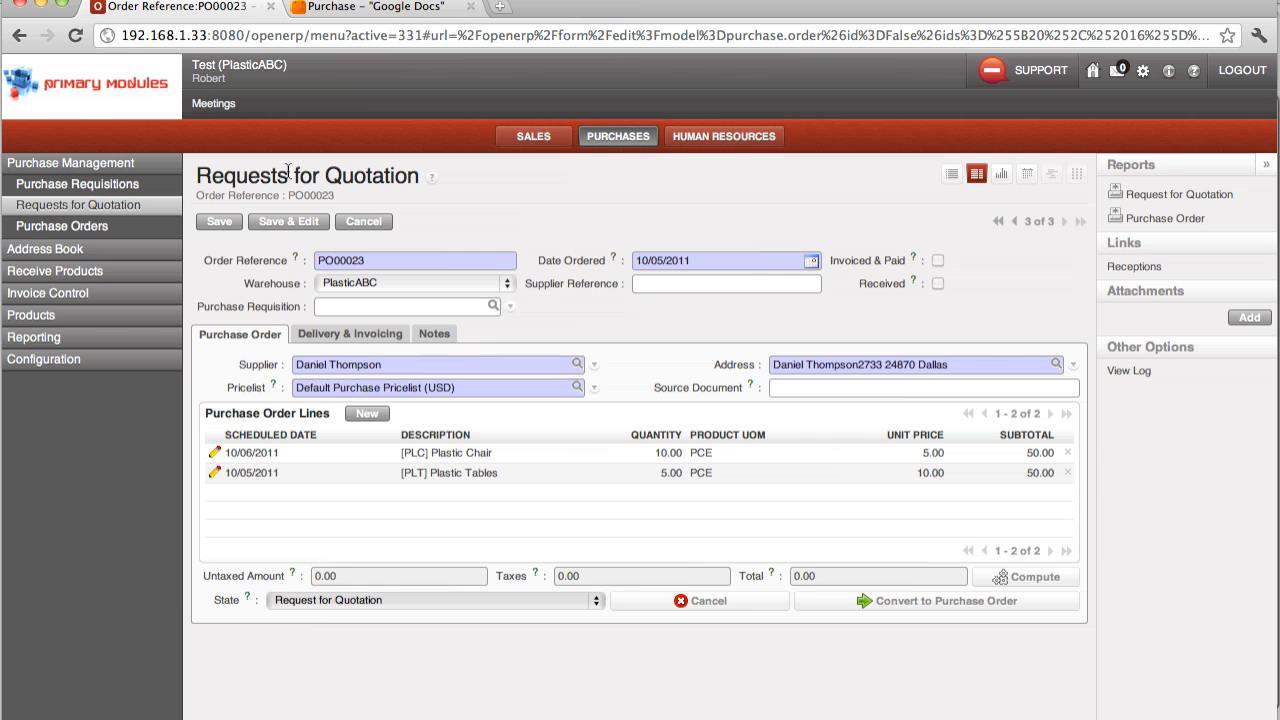
Step: Choose From Order as the invoicing control in the delivery and invoicing details and save the request for quotation
left_click(334, 344)
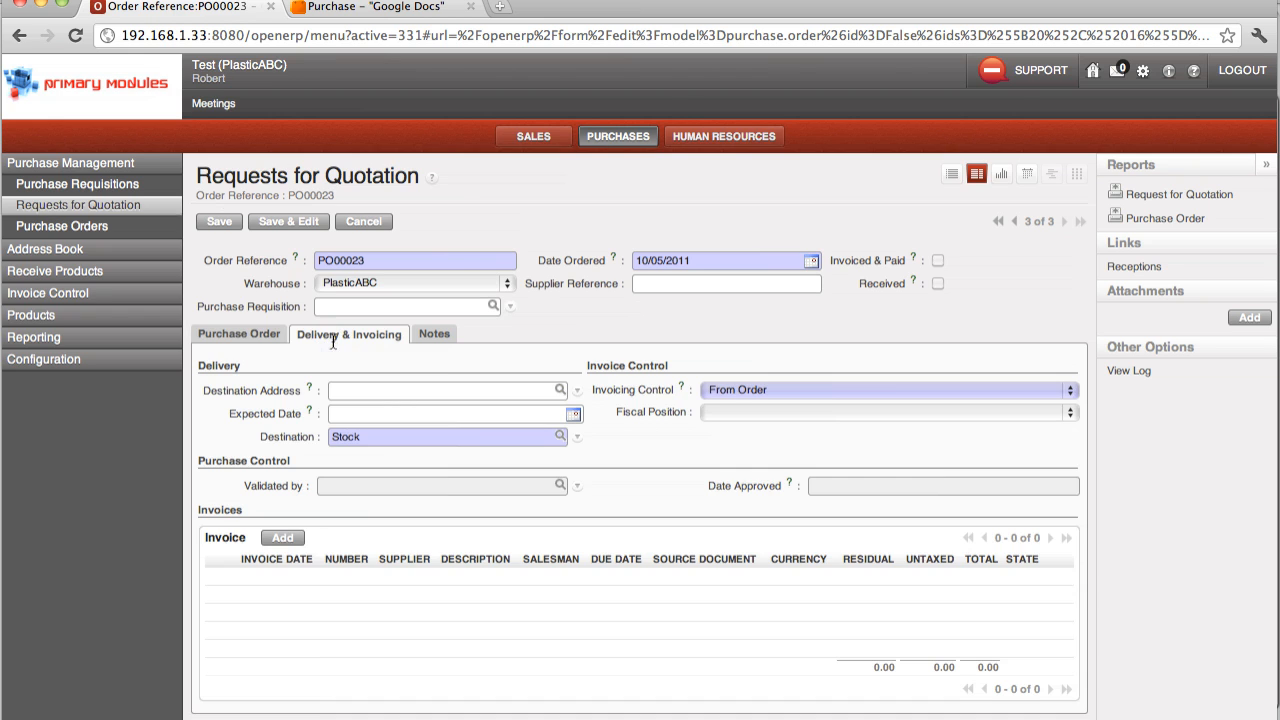
left_click(726, 395)
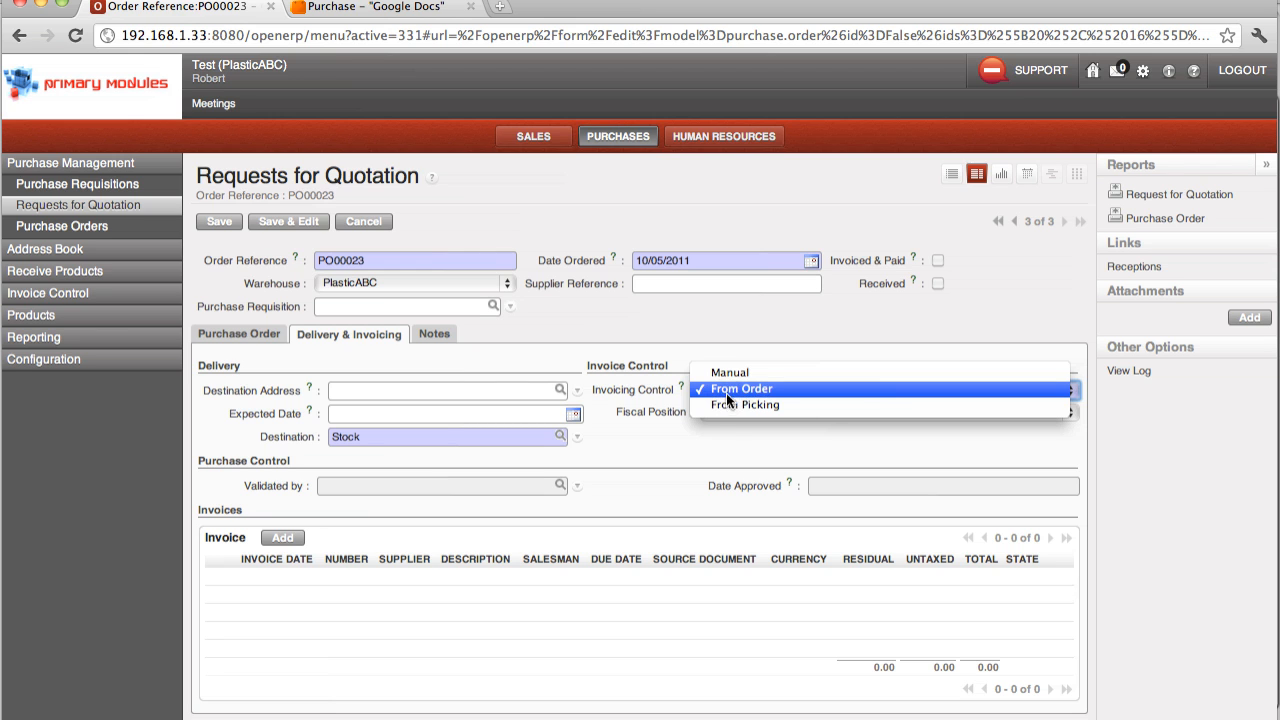
left_click(726, 393)
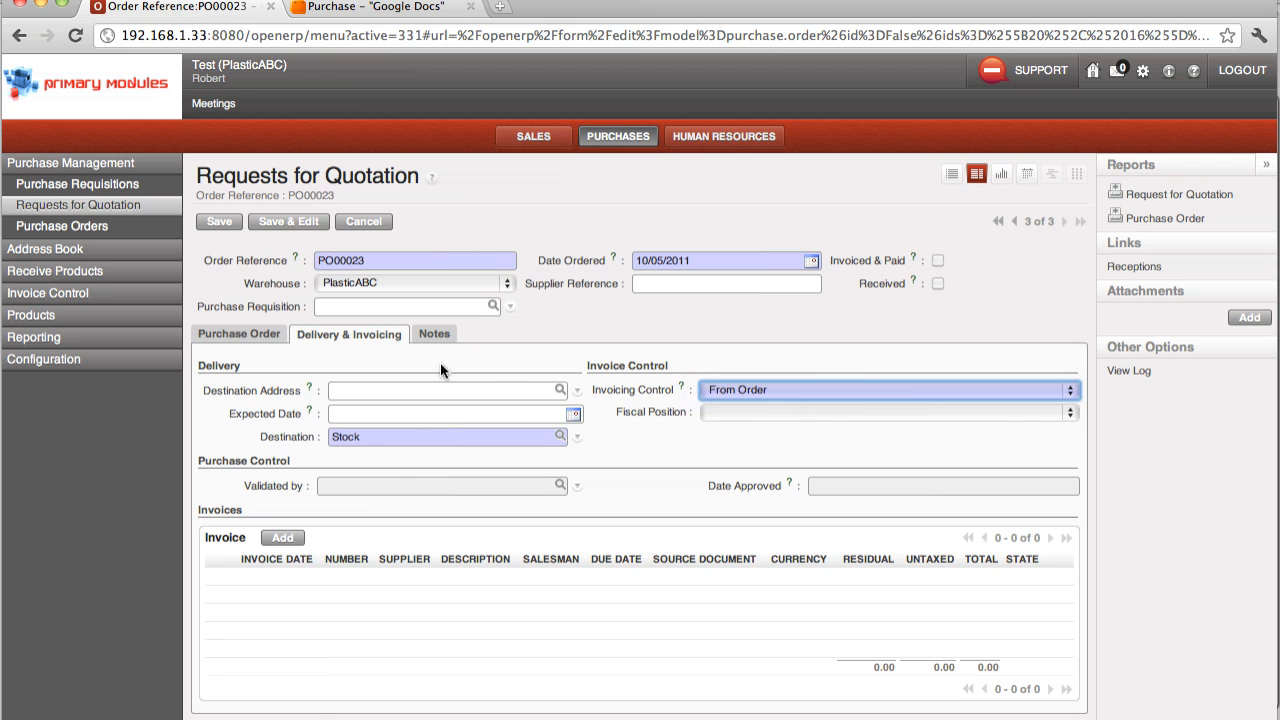
left_click(236, 333)
left_click(217, 223)
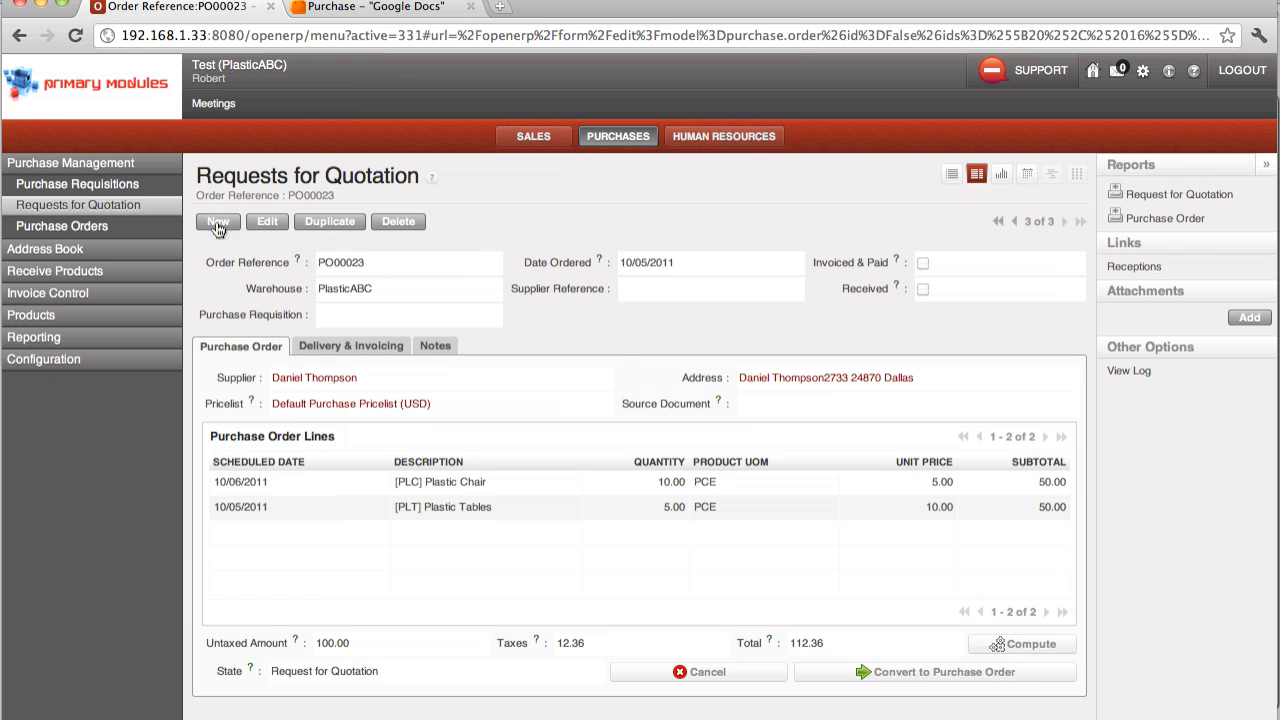
Step: Generate the Request for Quotation report, review the supplier details and product lines in the PDF, and close it
left_click(1185, 195)
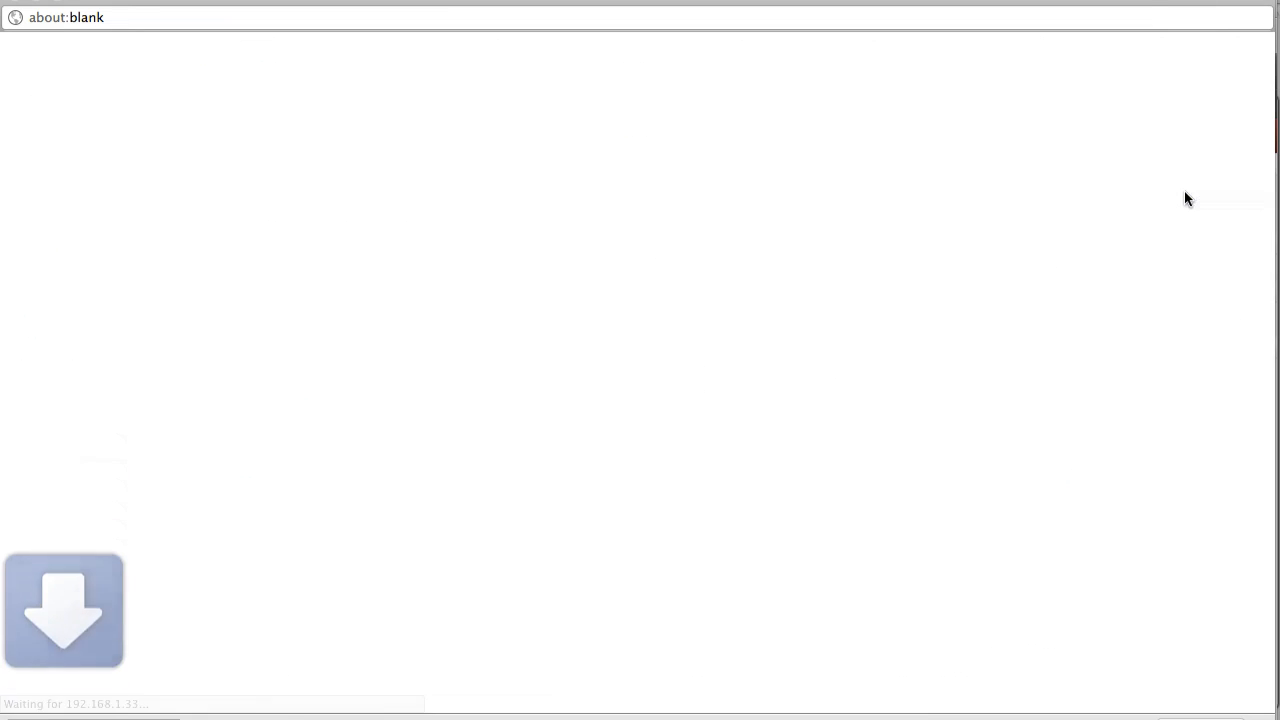
left_click(121, 718)
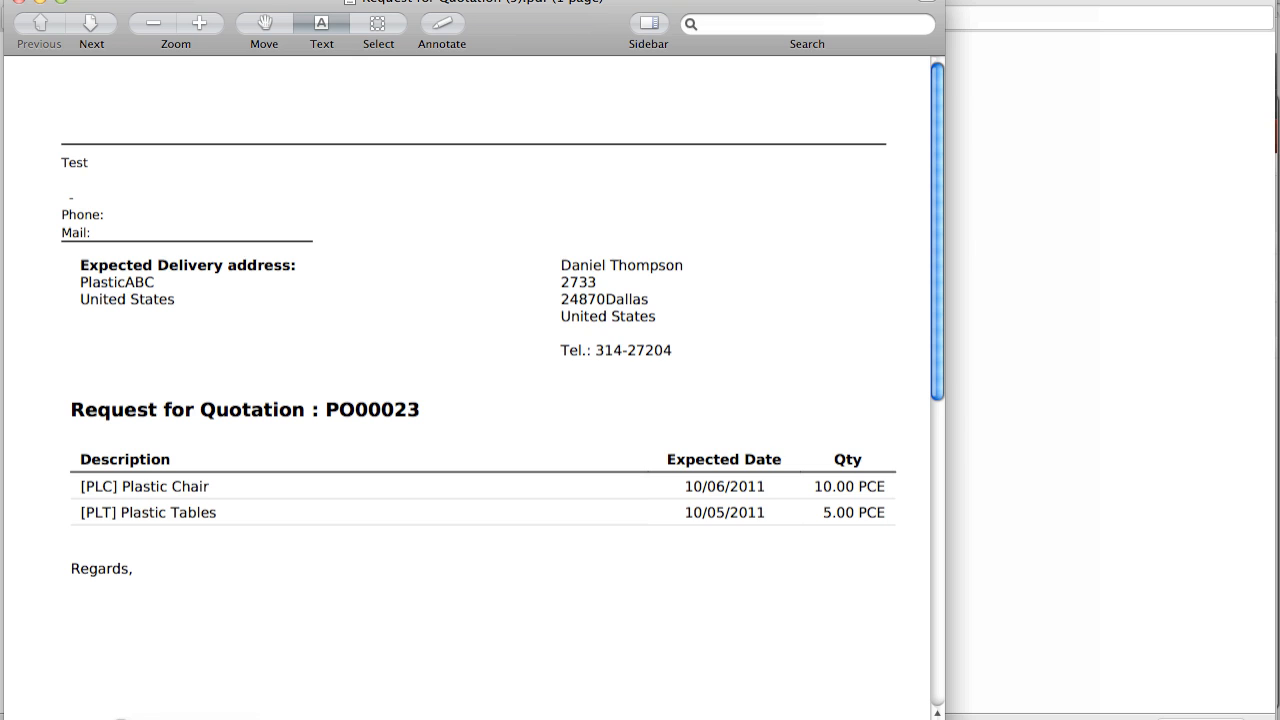
scroll(272, 526, "down", 3)
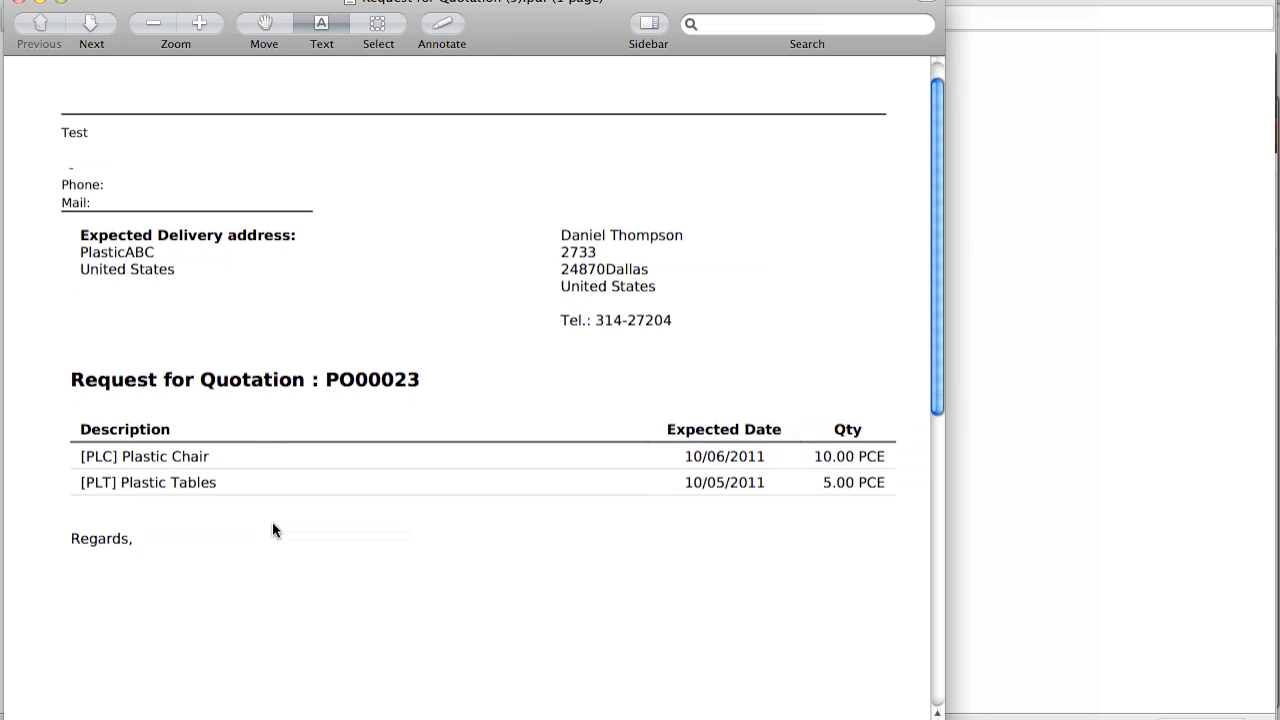
scroll(272, 530, "down", 2)
scroll(272, 530, "up", 3)
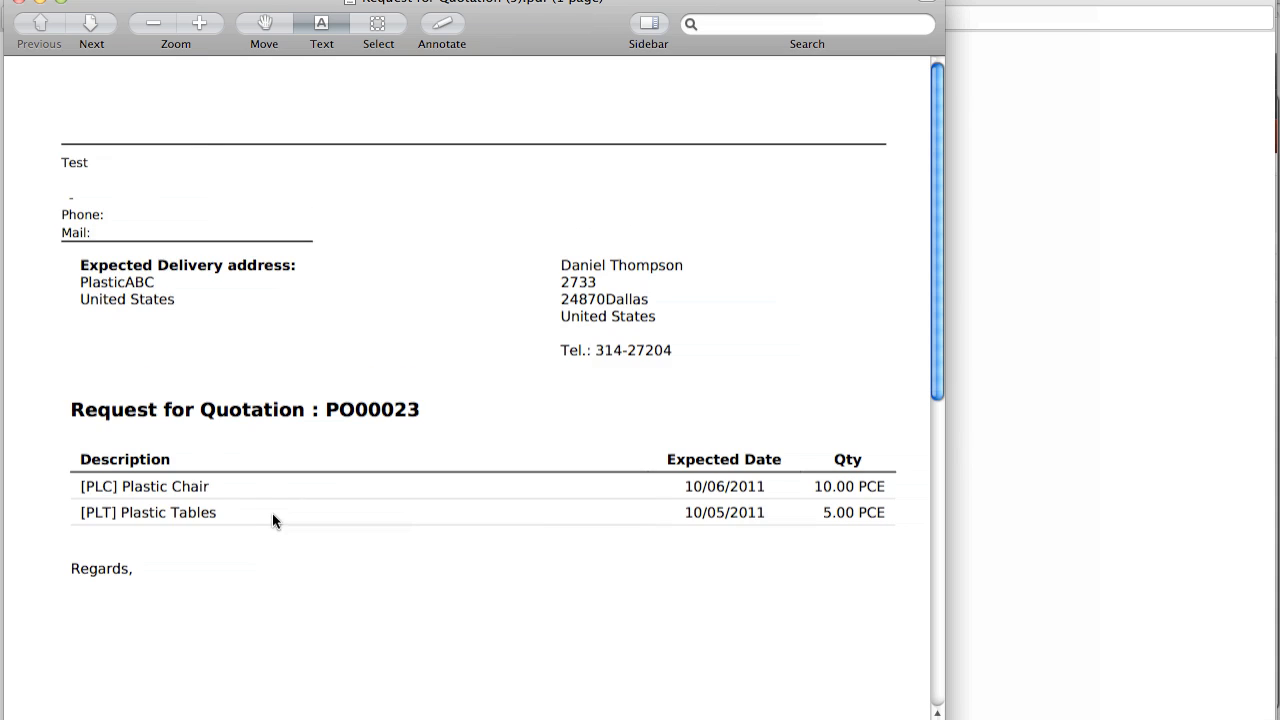
left_click(19, 2)
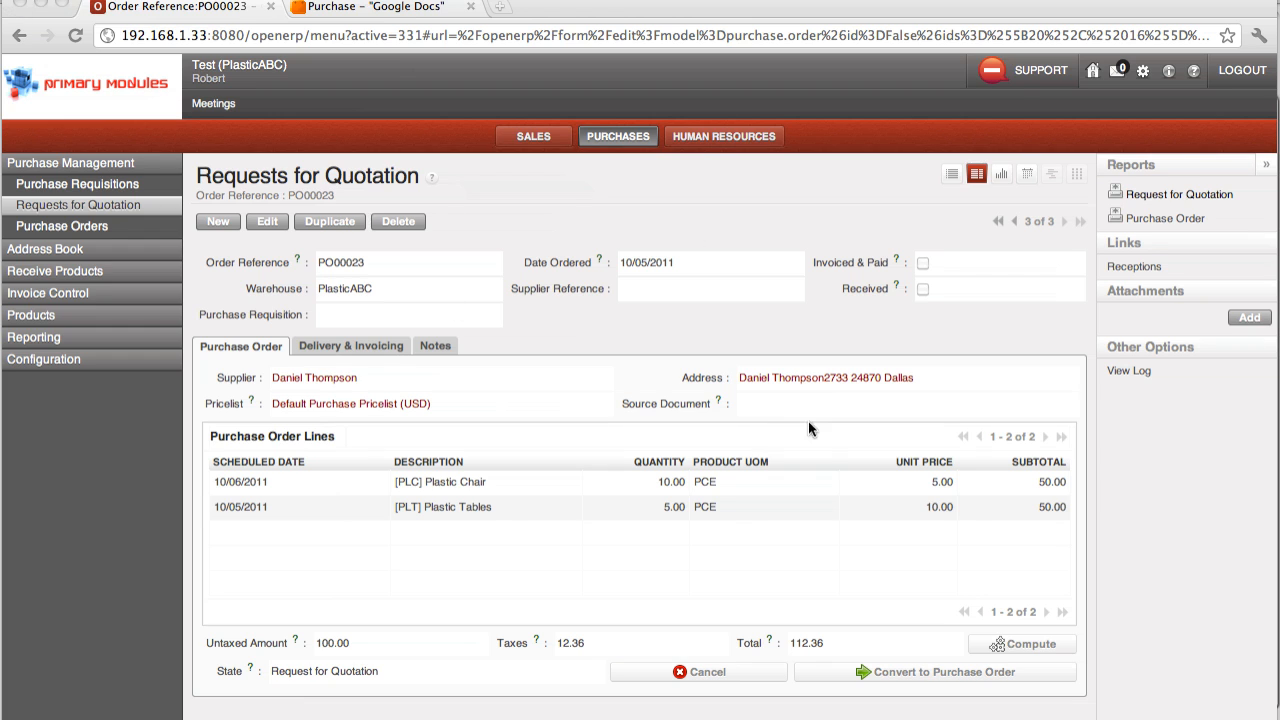
Step: Convert the request for quotation to a purchase order and review its delivery and invoicing details
scroll(809, 431, "down", 1)
left_click(914, 674)
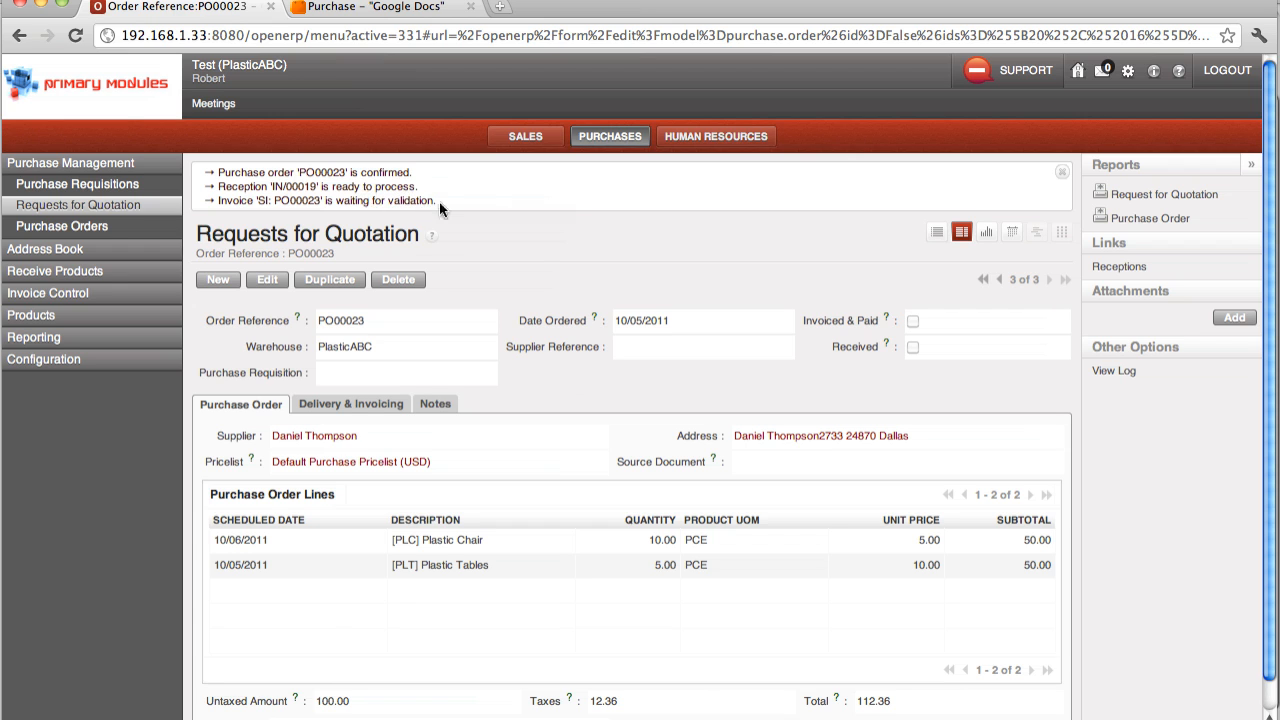
left_click(347, 405)
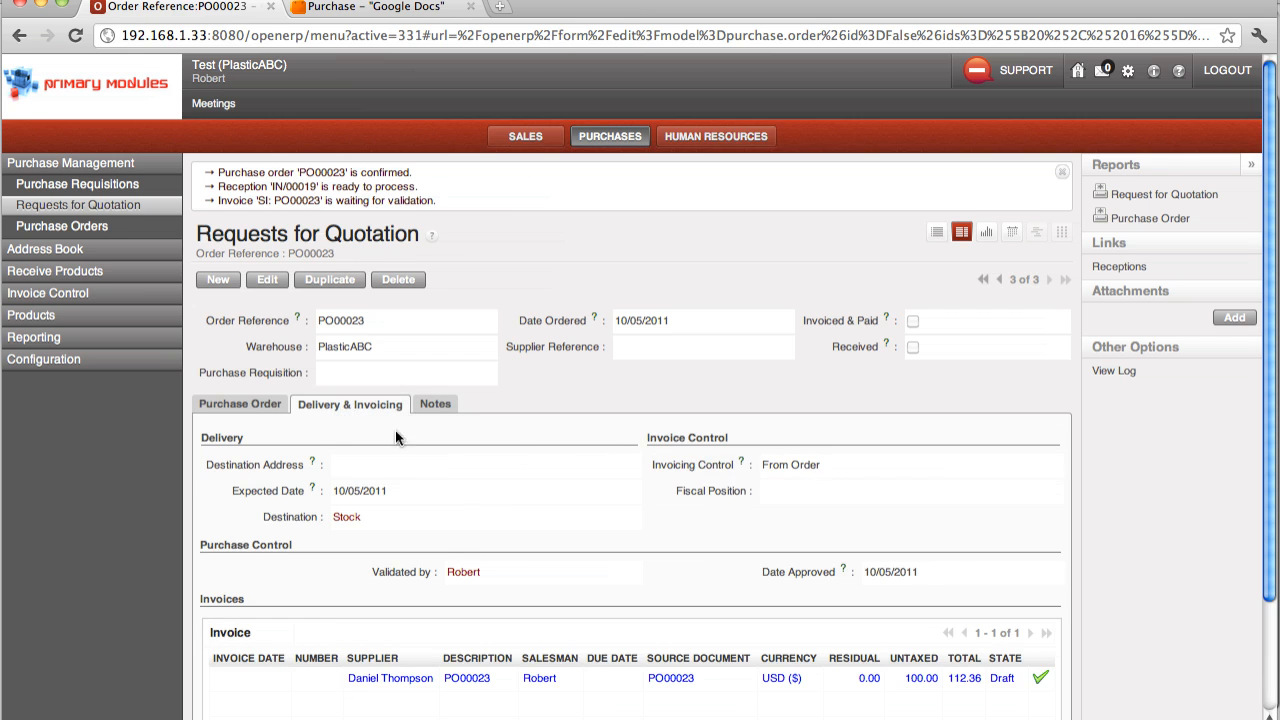
left_click(245, 407)
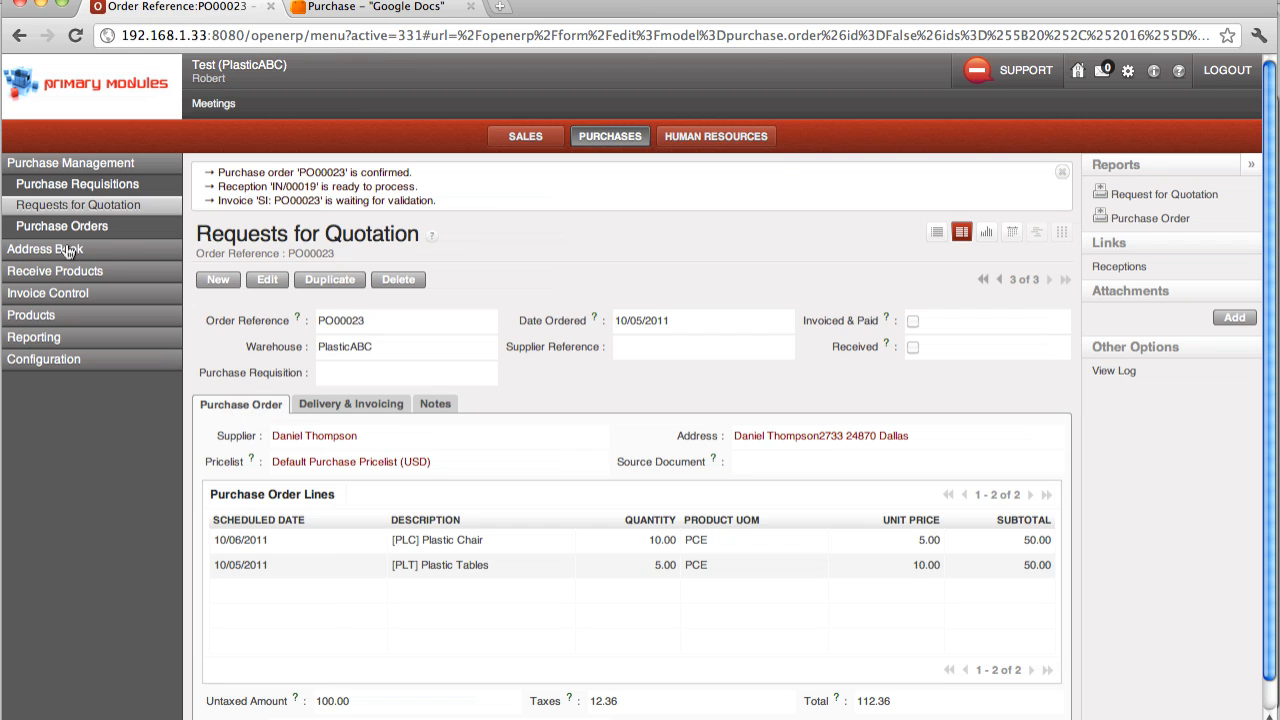
Step: Log out and sign in to the PlasticABC database as warehousemanager with the account password
left_click(1212, 72)
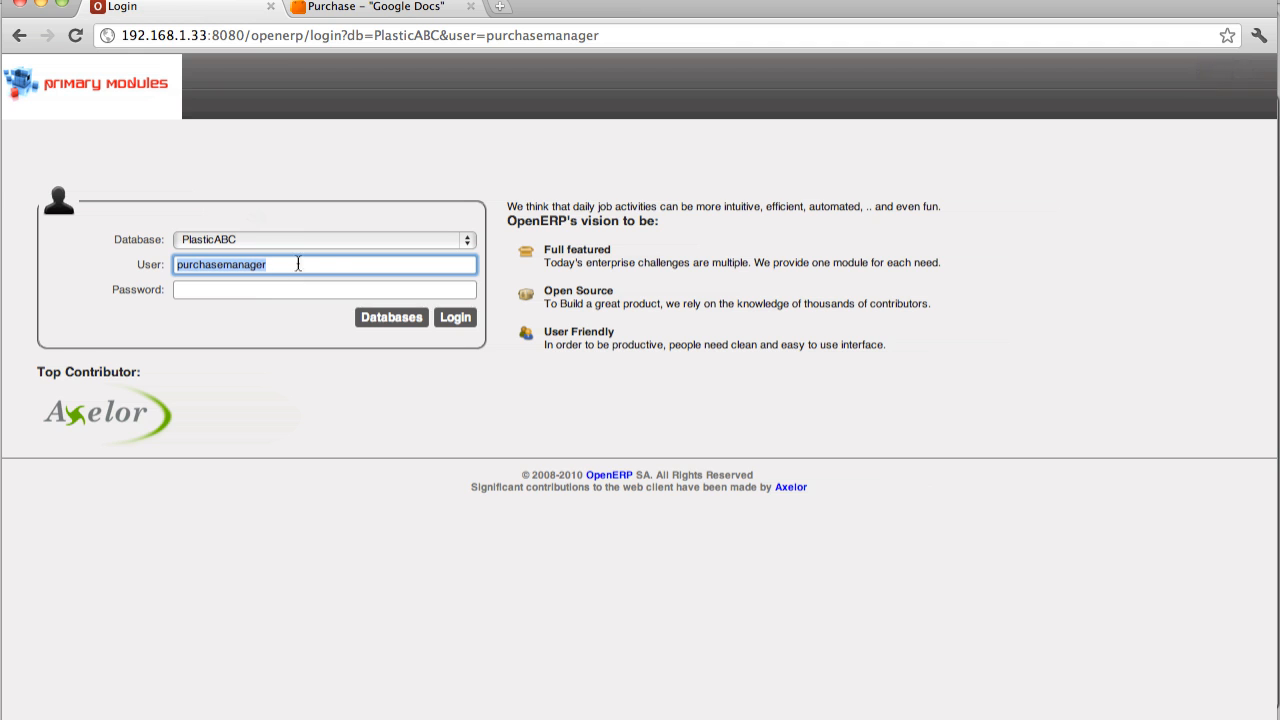
left_click_drag(298, 262, 138, 258)
type("wa")
key("Down")
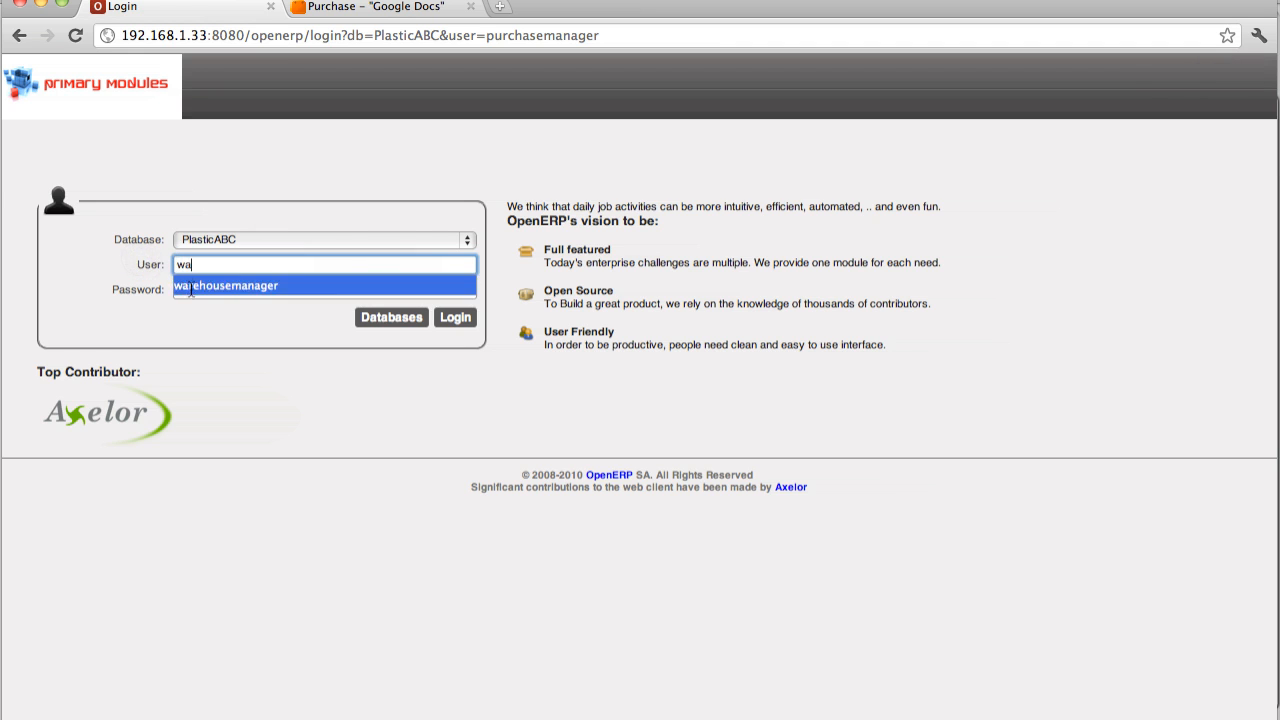
key("Return")
left_click(190, 287)
type("anager")
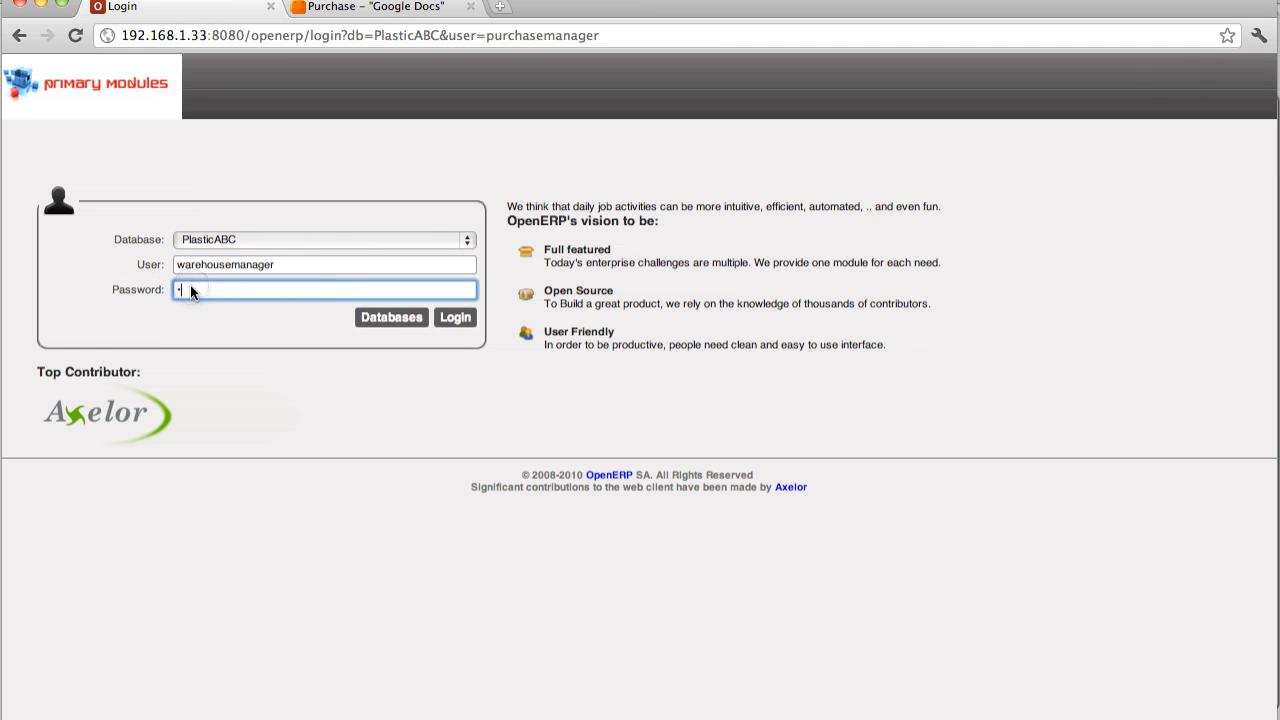
left_click(455, 318)
Step: Process and validate the Warehouse incoming shipment for the newly confirmed Plastic Chair and Plastic Tables purchase order
left_click(338, 244)
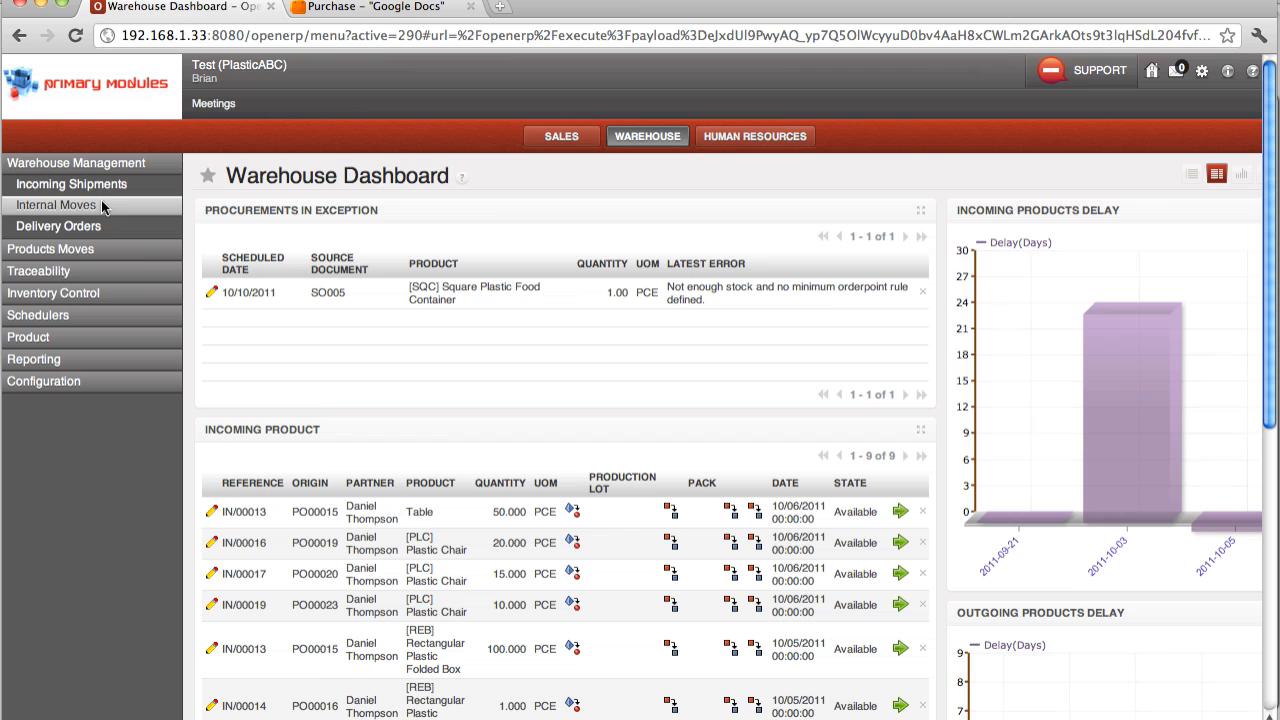
left_click(106, 187)
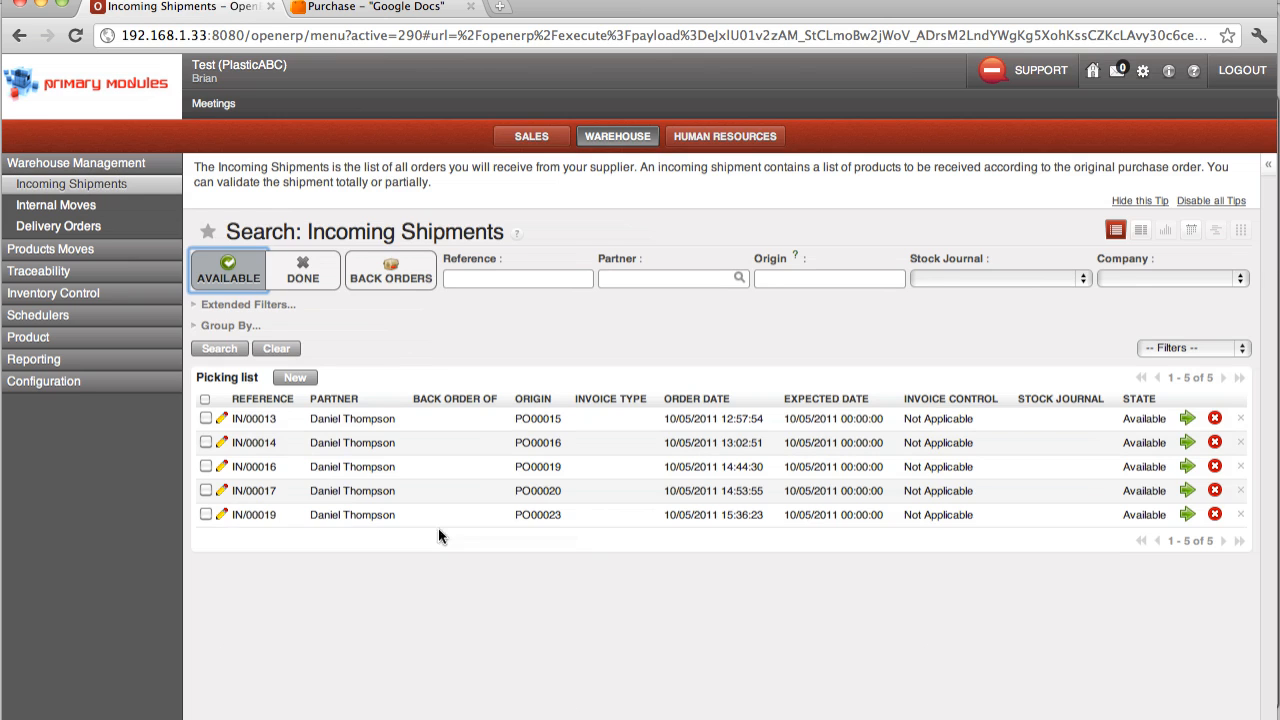
left_click(558, 523)
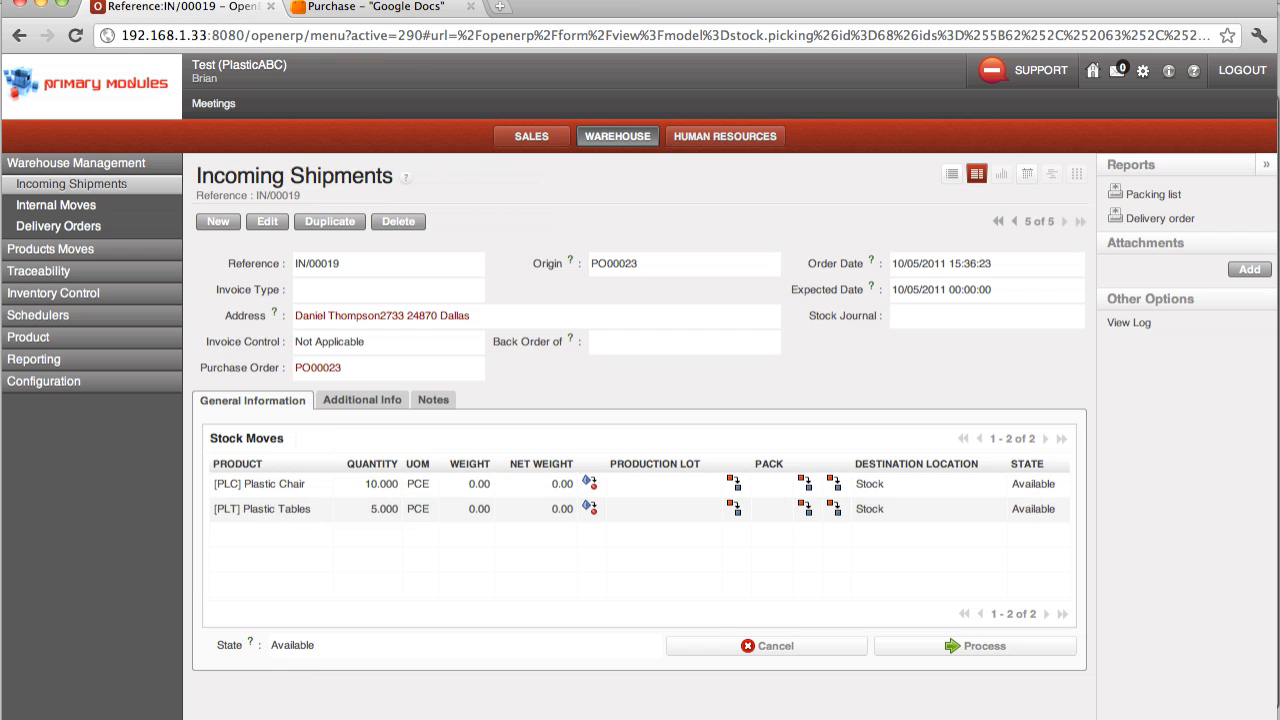
left_click(891, 656)
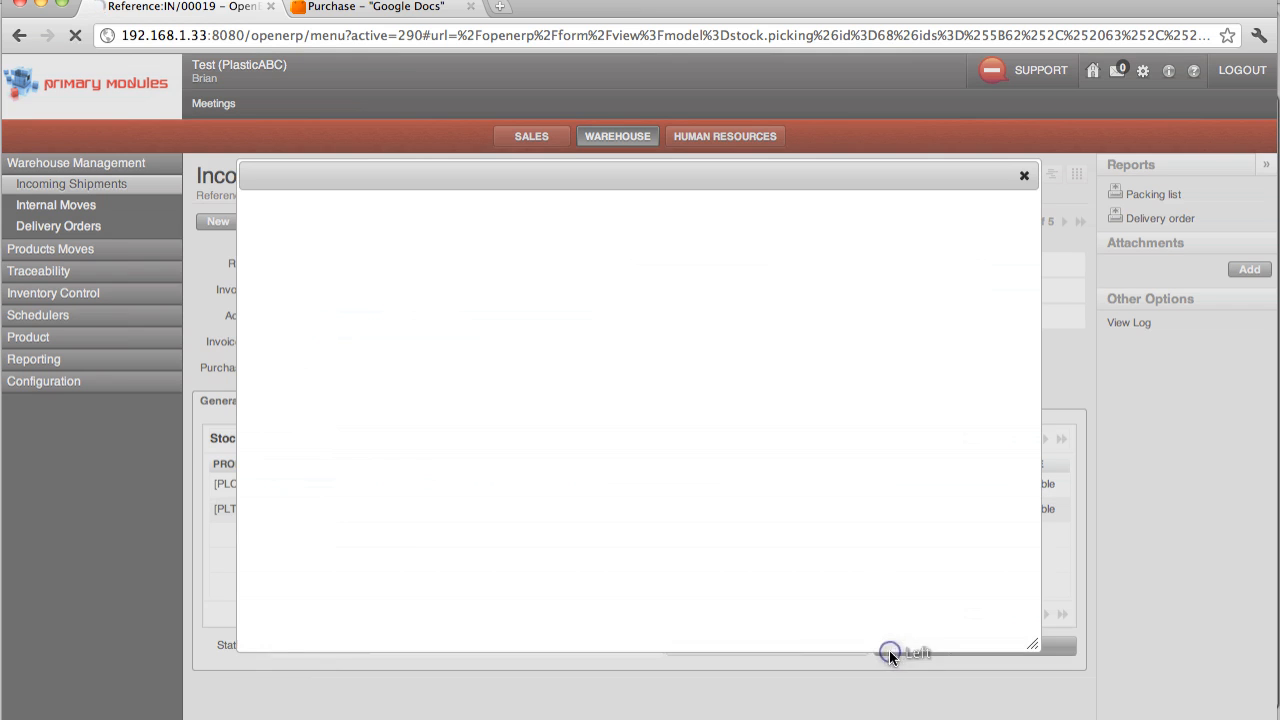
left_click(917, 490)
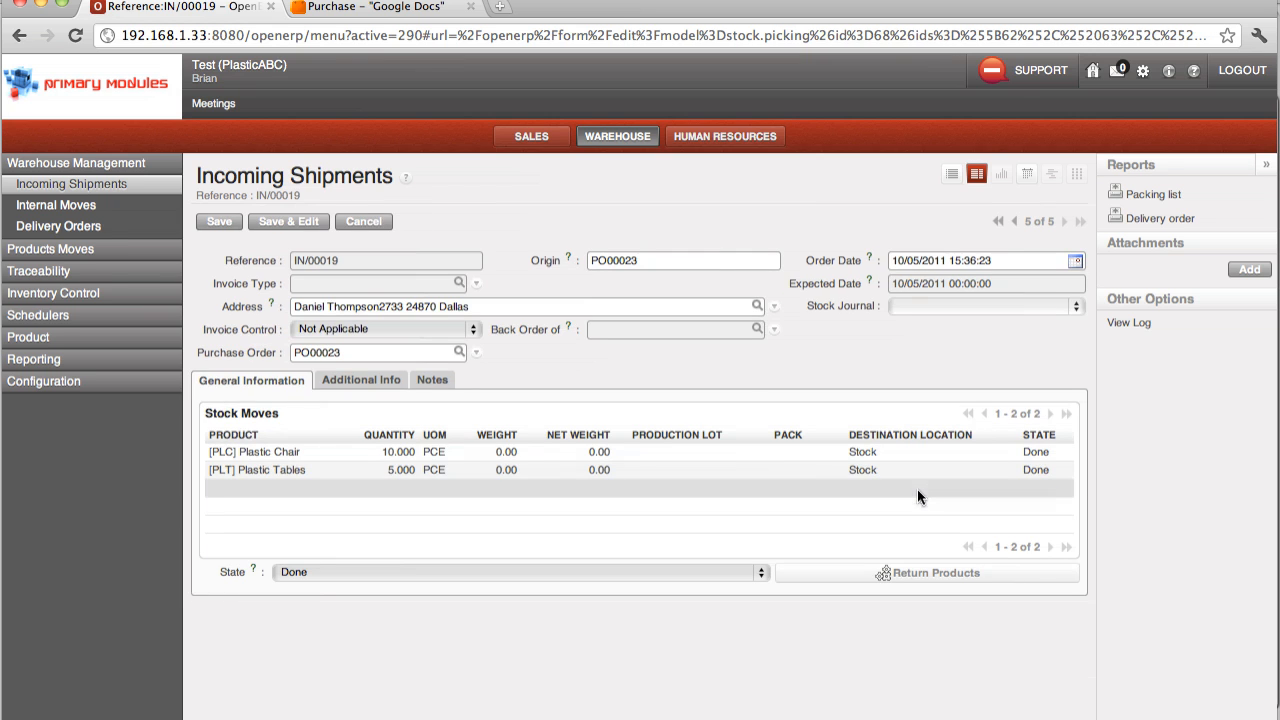
Step: Open the Warehouse product list and check the real and virtual stock of Plastic Chair and Plastic Tables
left_click(33, 341)
left_click(40, 318)
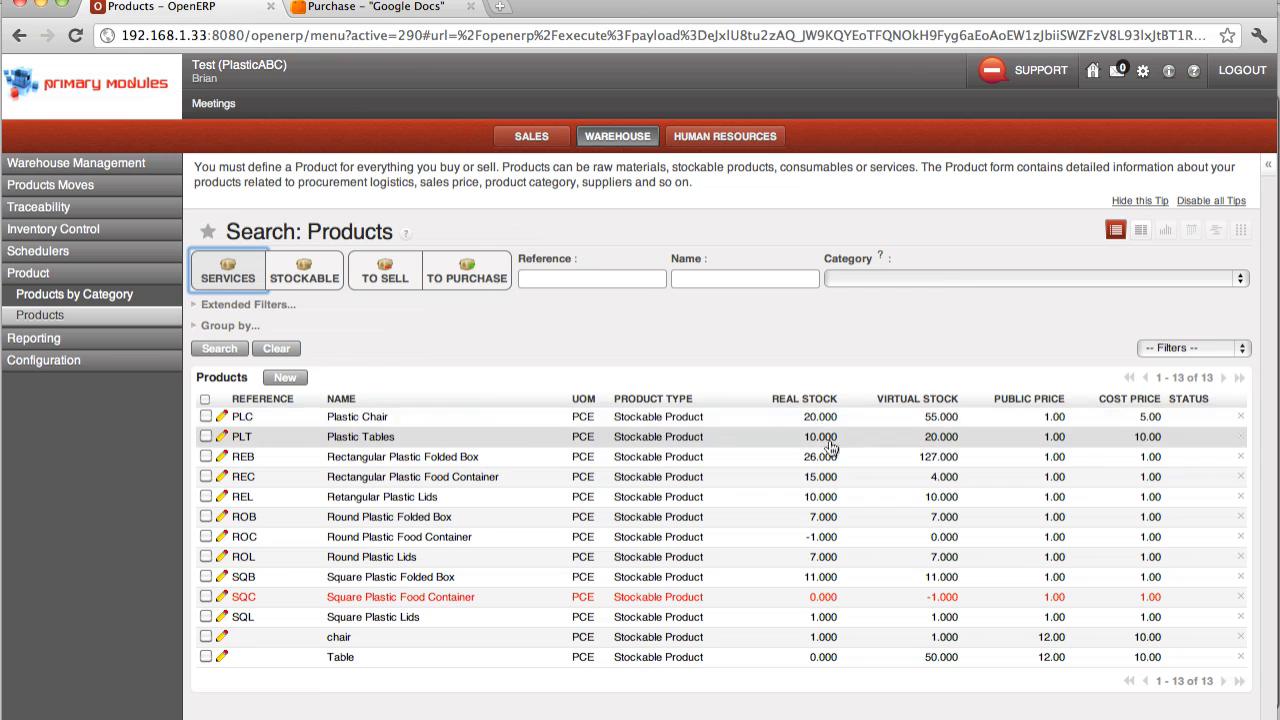
Step: Log out and sign in to the PlasticABC database as accountmanager with the account password
left_click(1255, 77)
double_click(300, 264)
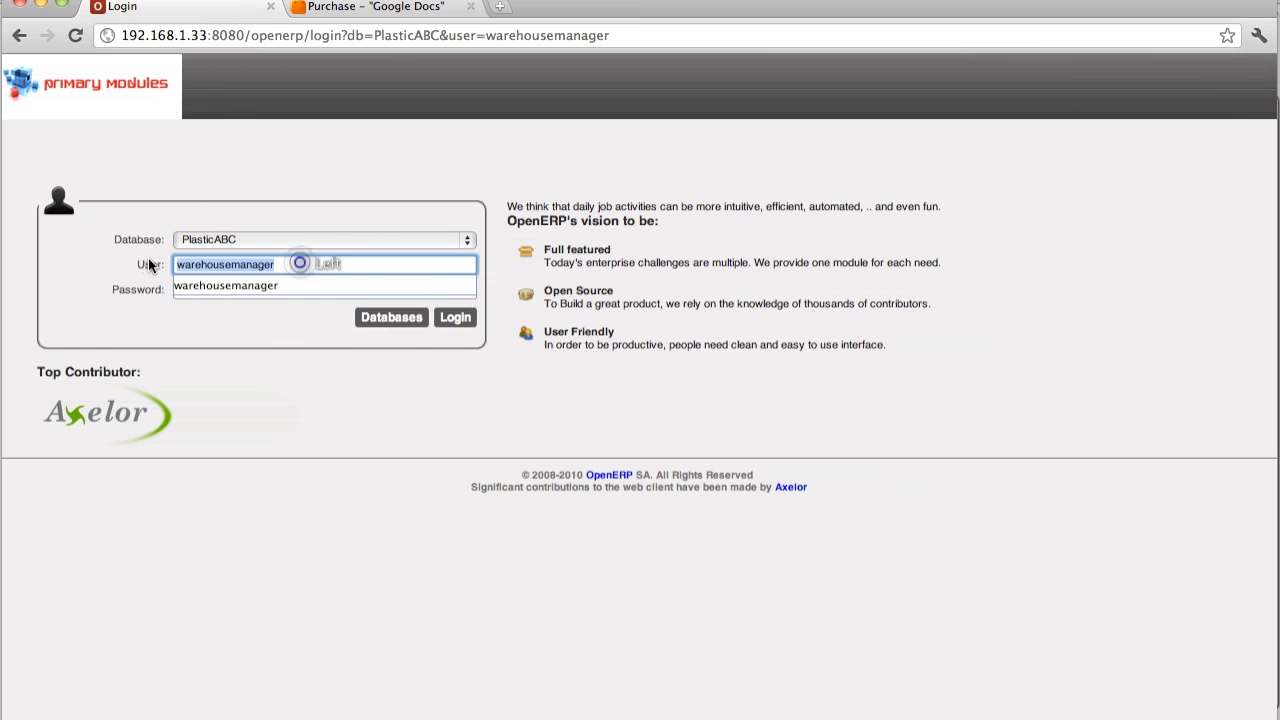
type("ac")
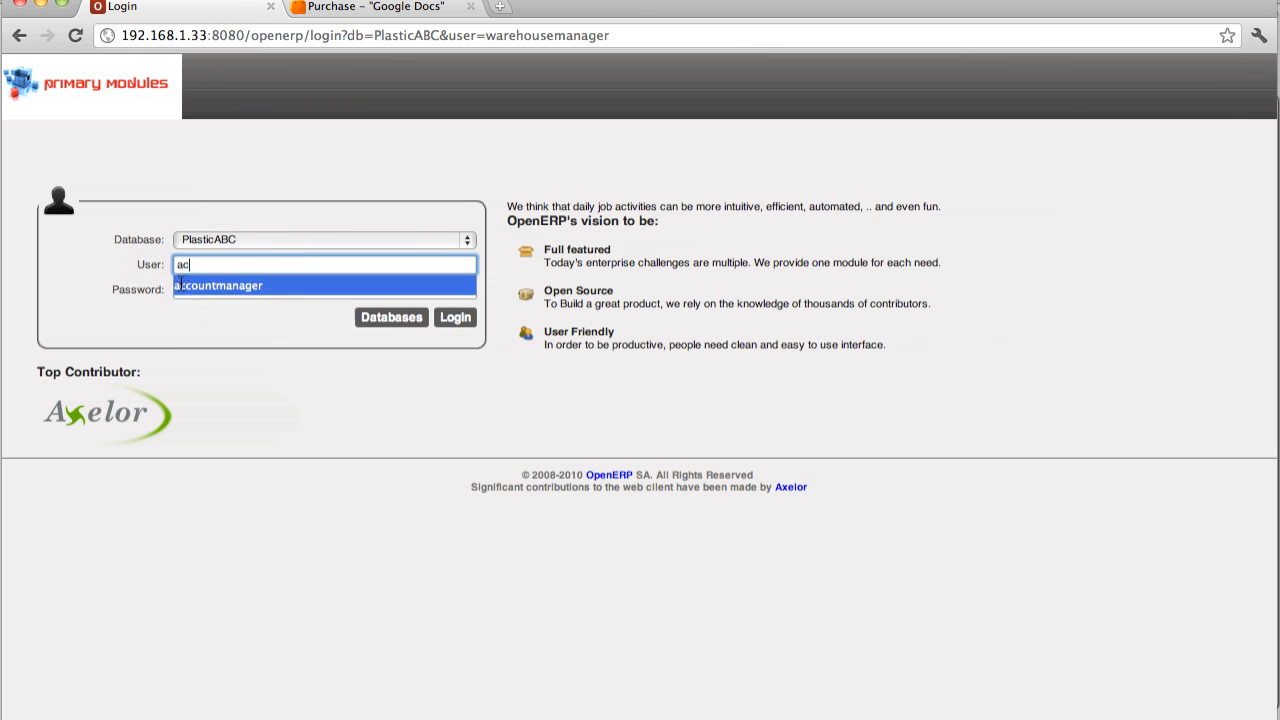
left_click(186, 285)
left_click(197, 289)
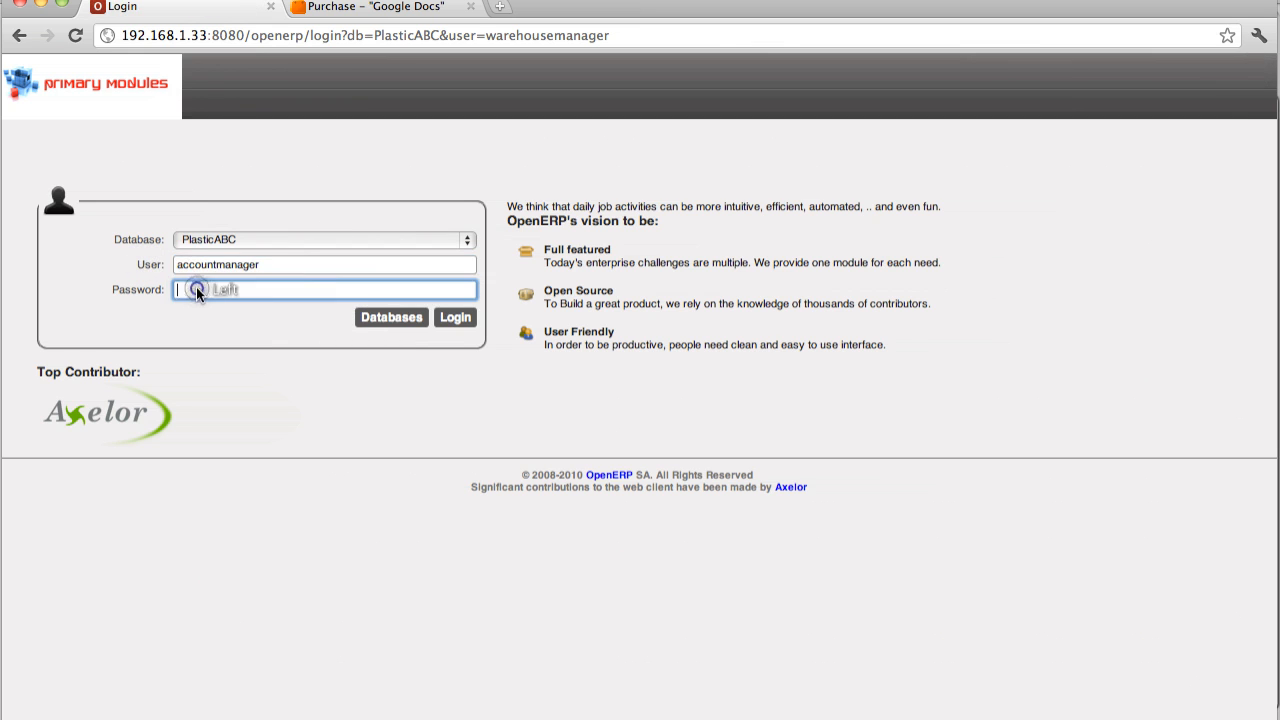
type("a")
left_click(457, 318)
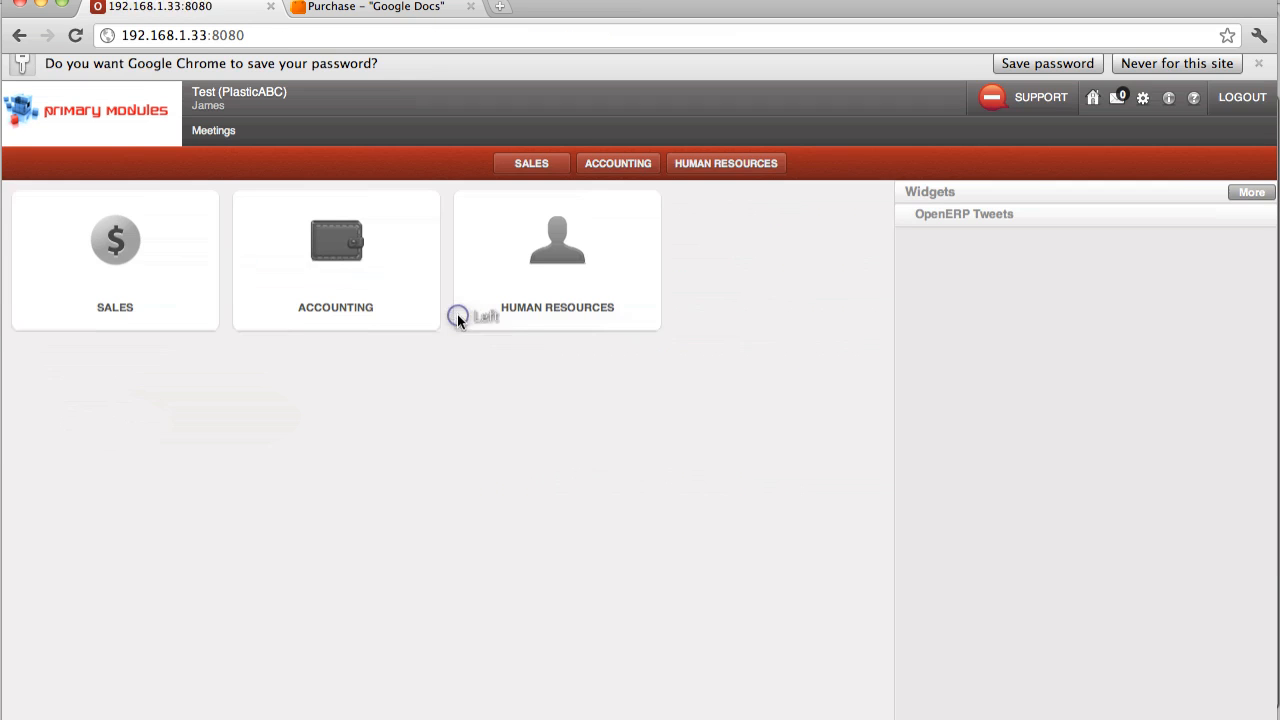
Step: Open the draft supplier invoice for the Plastic Chair and Plastic Tables order in Accounting, review its lines and taxes, and approve it
left_click(341, 253)
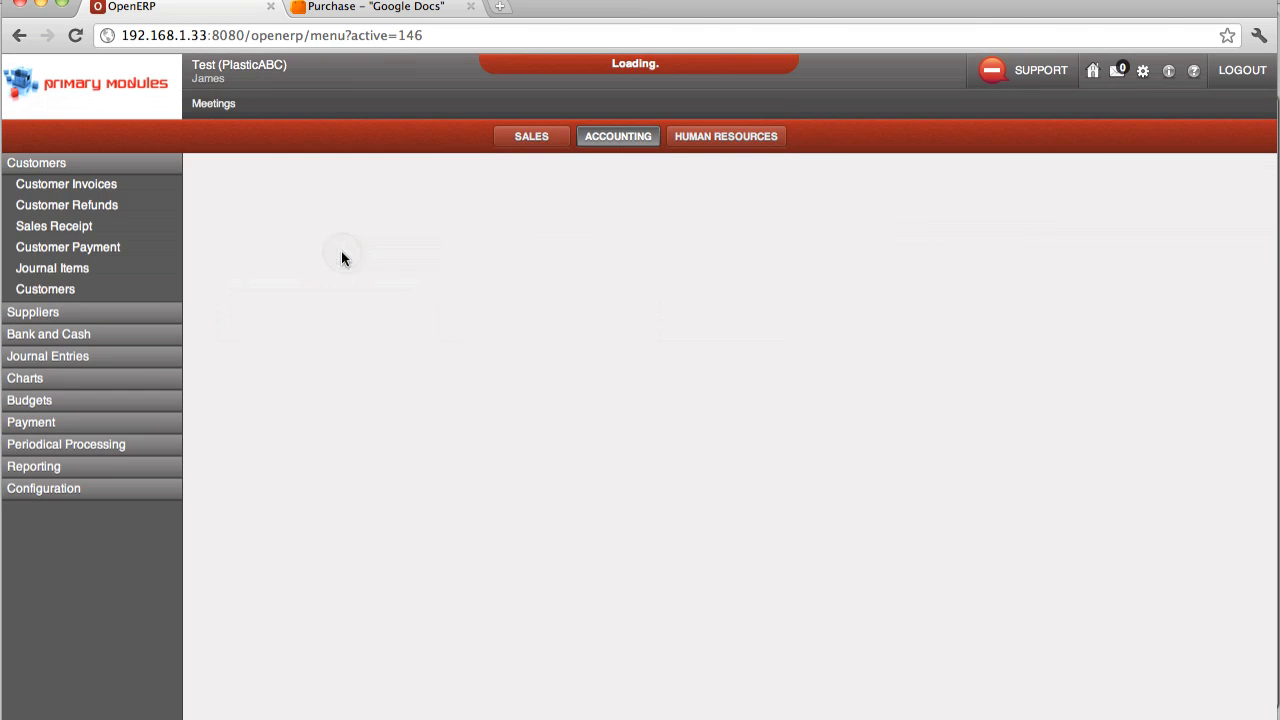
left_click(67, 312)
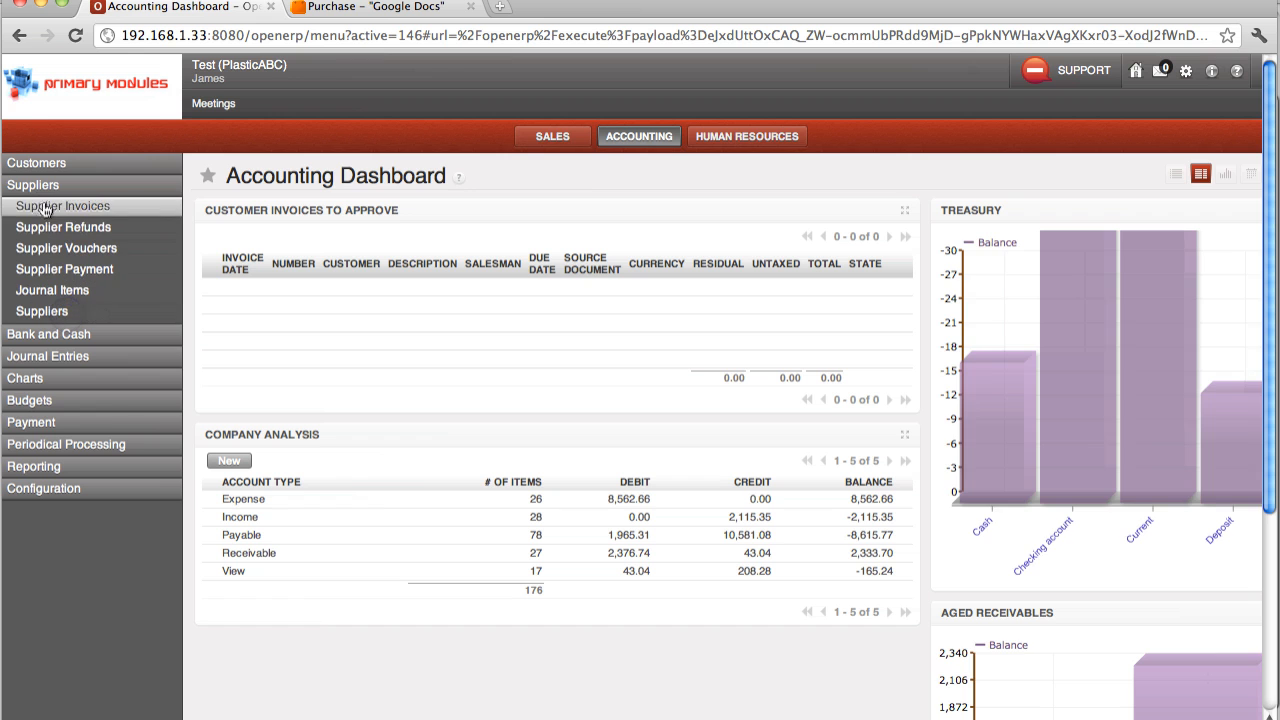
left_click(48, 206)
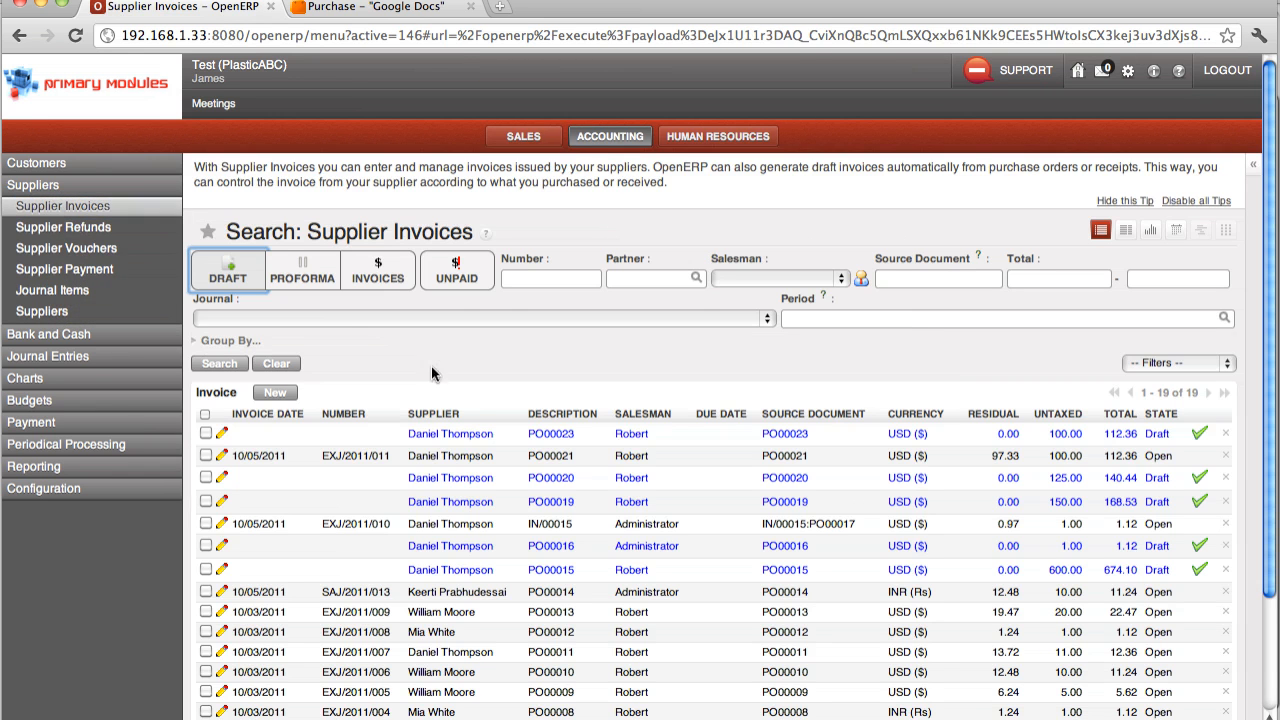
left_click(553, 436)
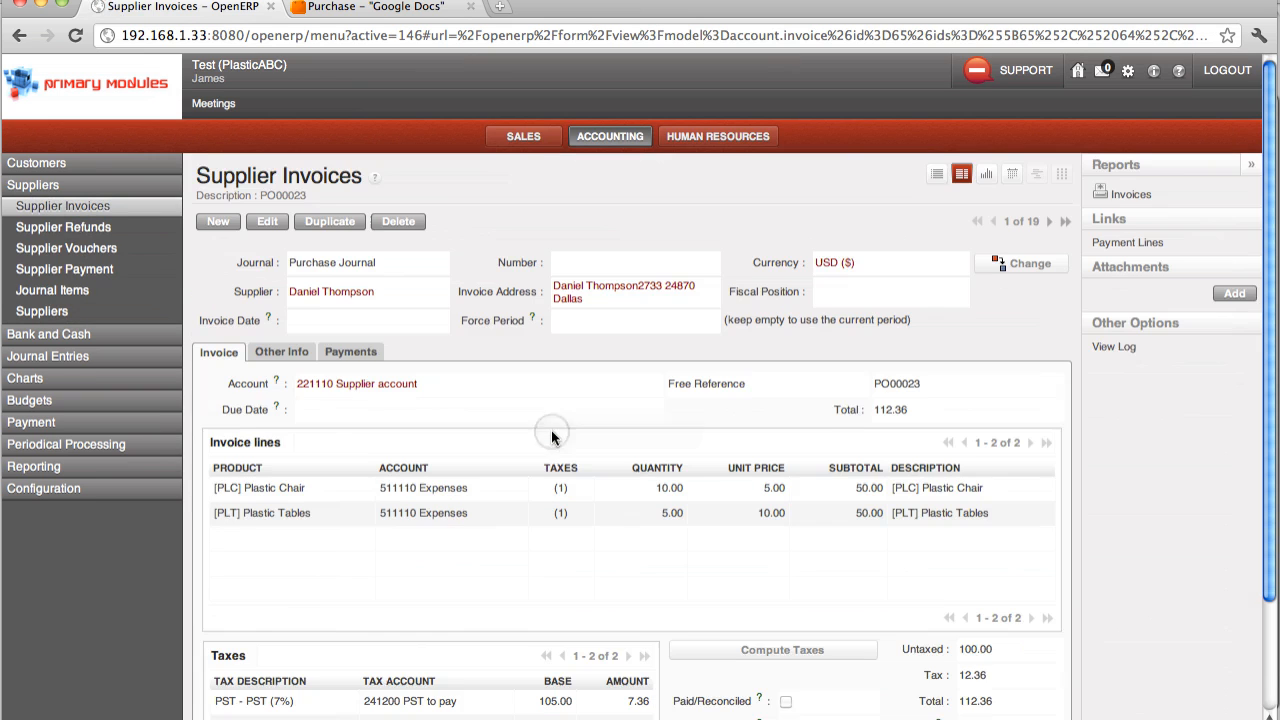
scroll(557, 440, "down", 1)
scroll(557, 440, "down", 2)
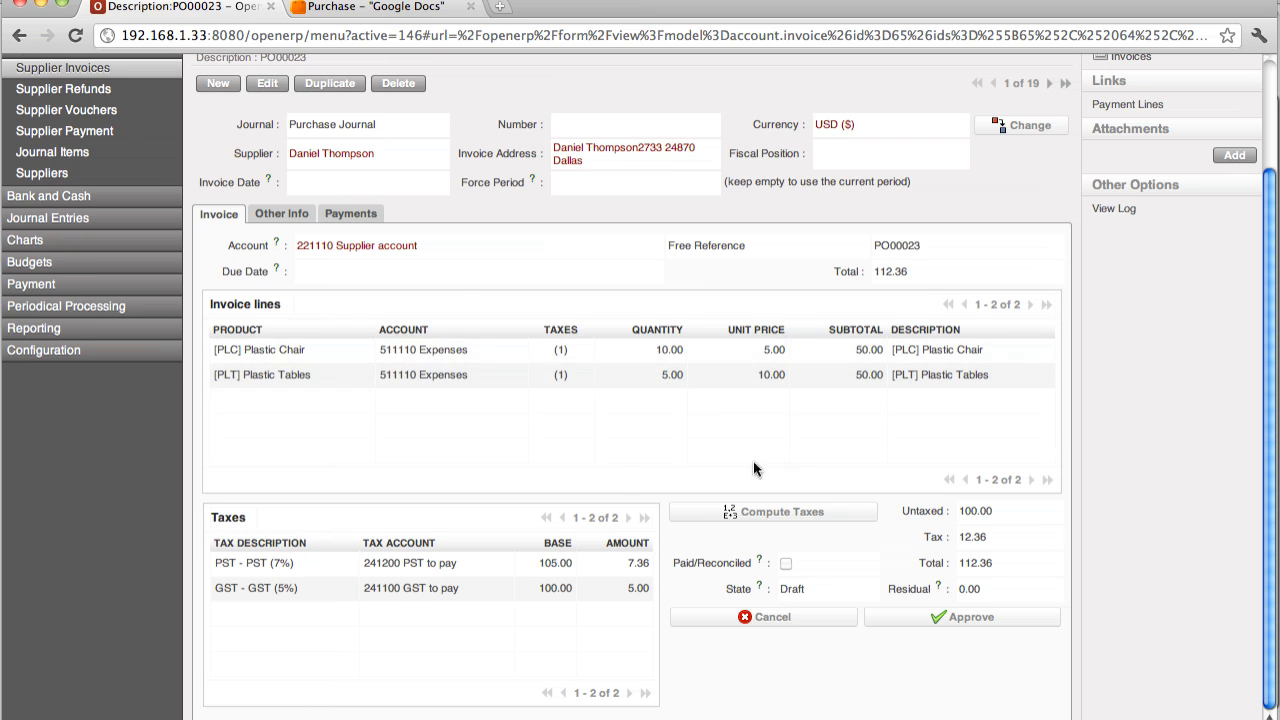
left_click(998, 620)
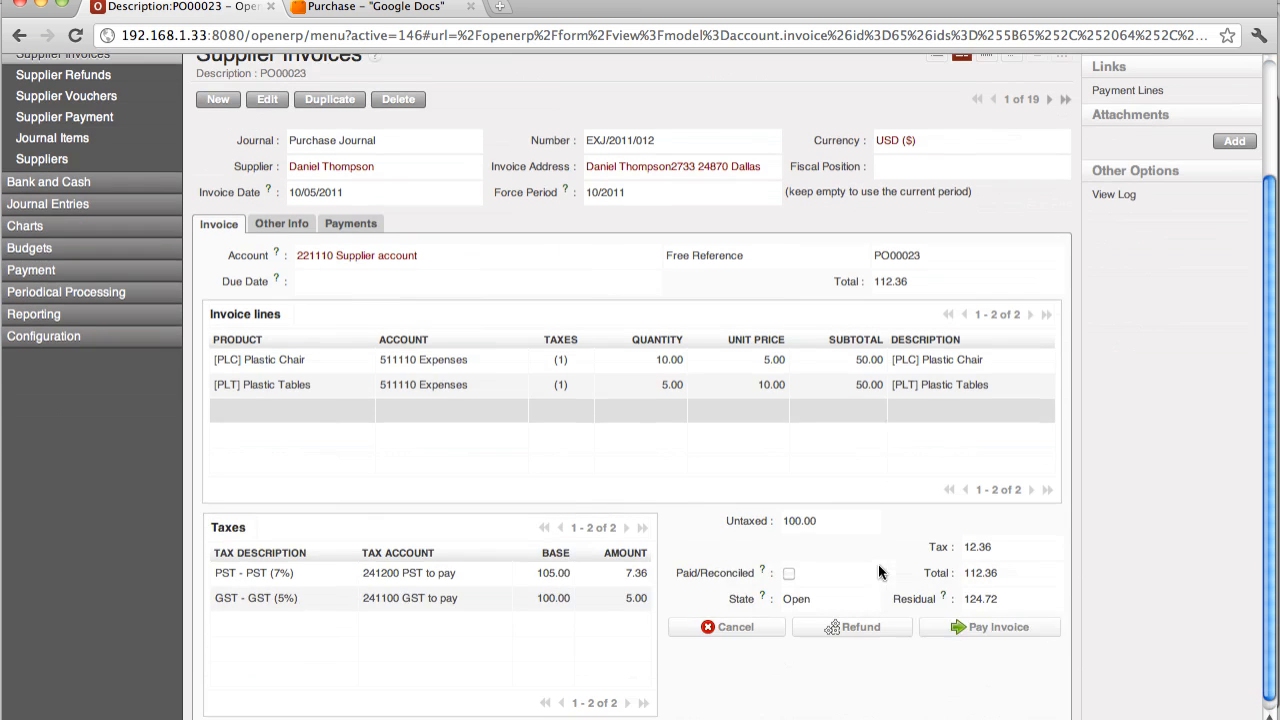
Step: Pay the approved supplier invoice with Current as the payment method and validate the payment
left_click(972, 629)
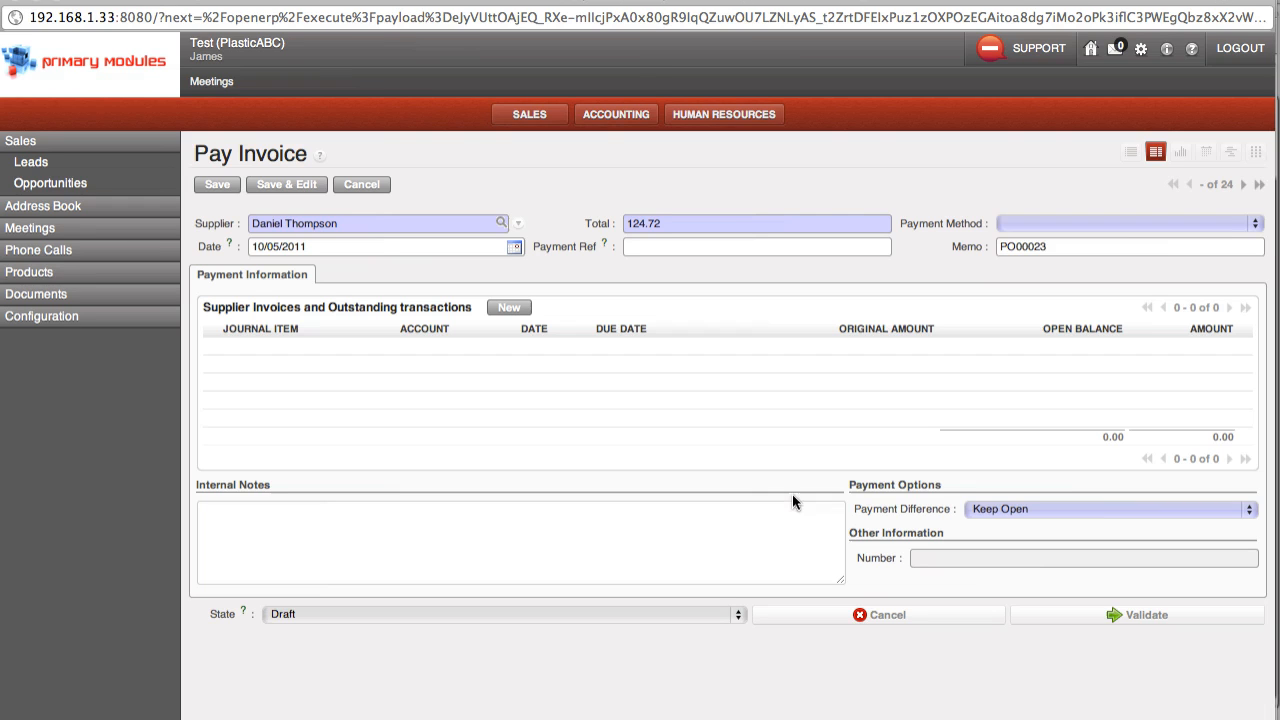
left_click(1034, 222)
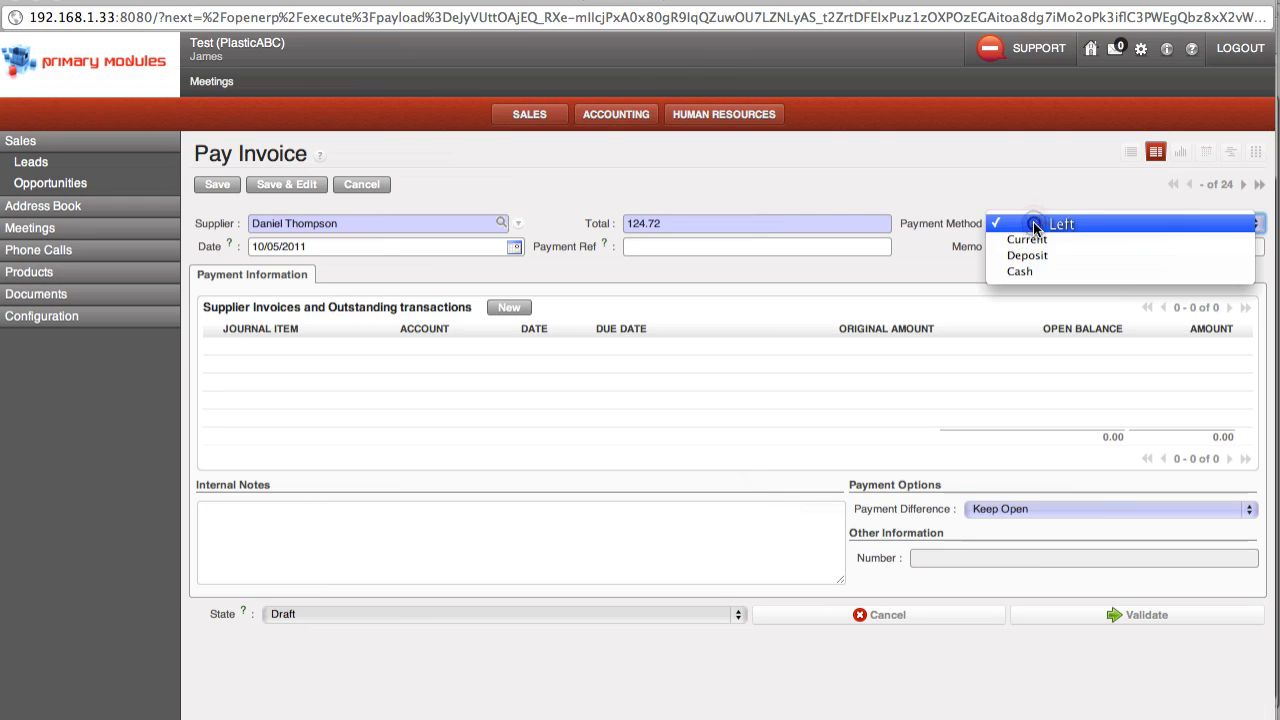
left_click(1036, 241)
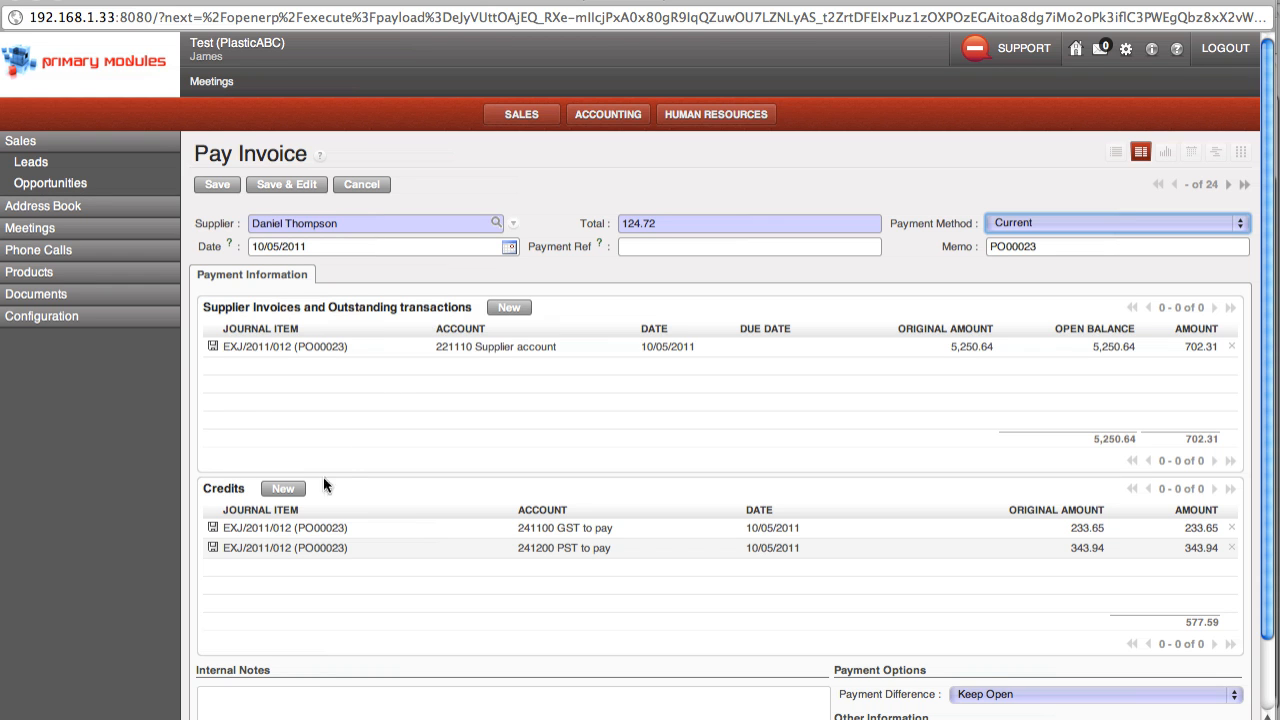
scroll(320, 400, "down", 3)
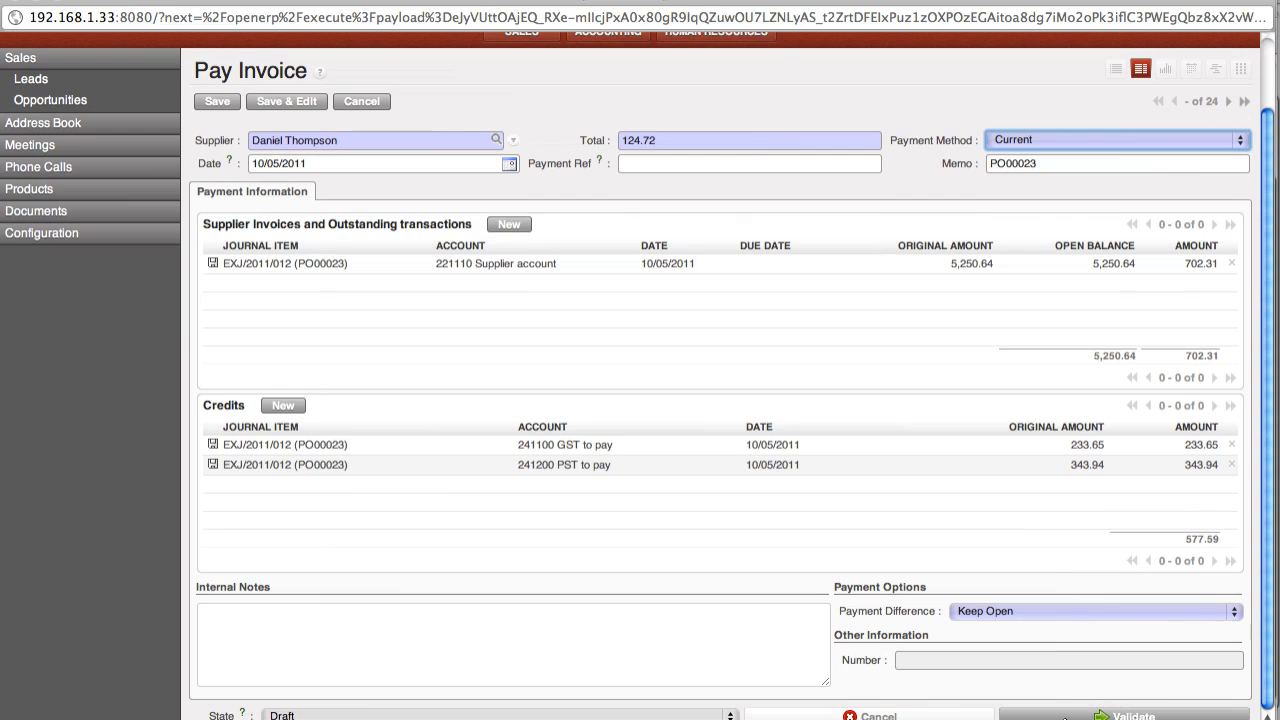
left_click(1064, 717)
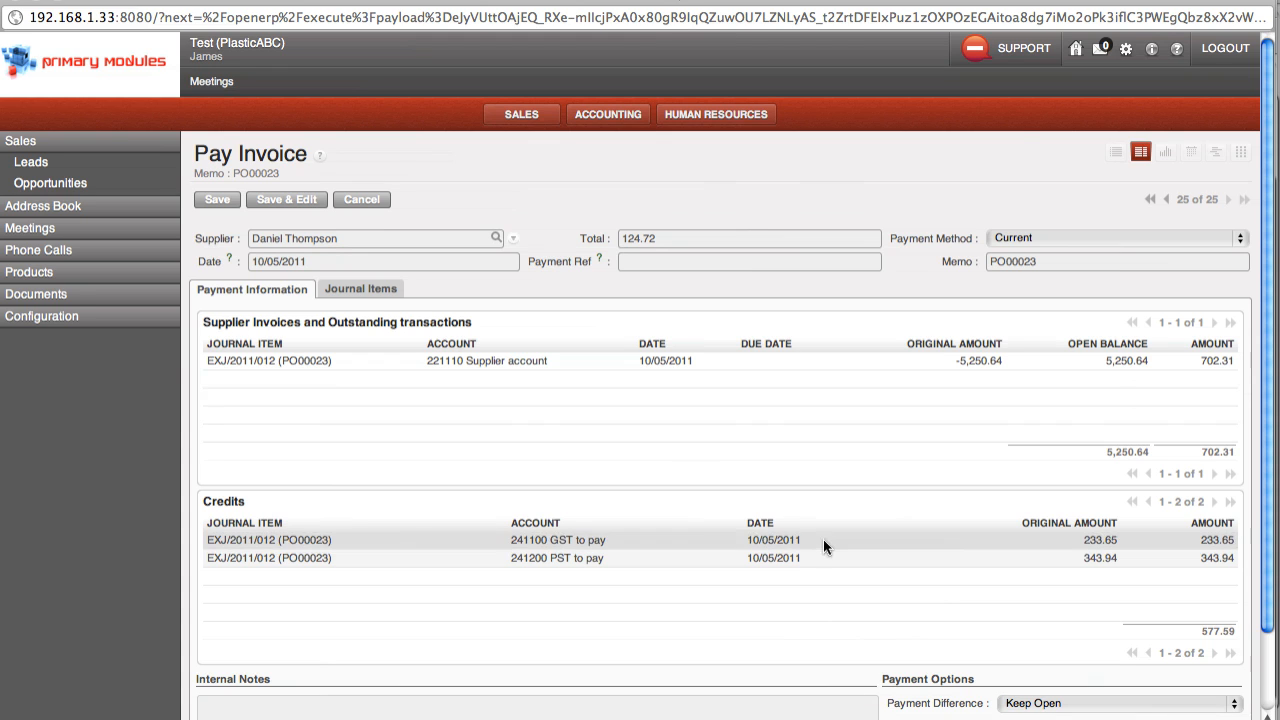
Step: Log out and sign in to the PlasticABC database as admin with the account password
left_click(1225, 57)
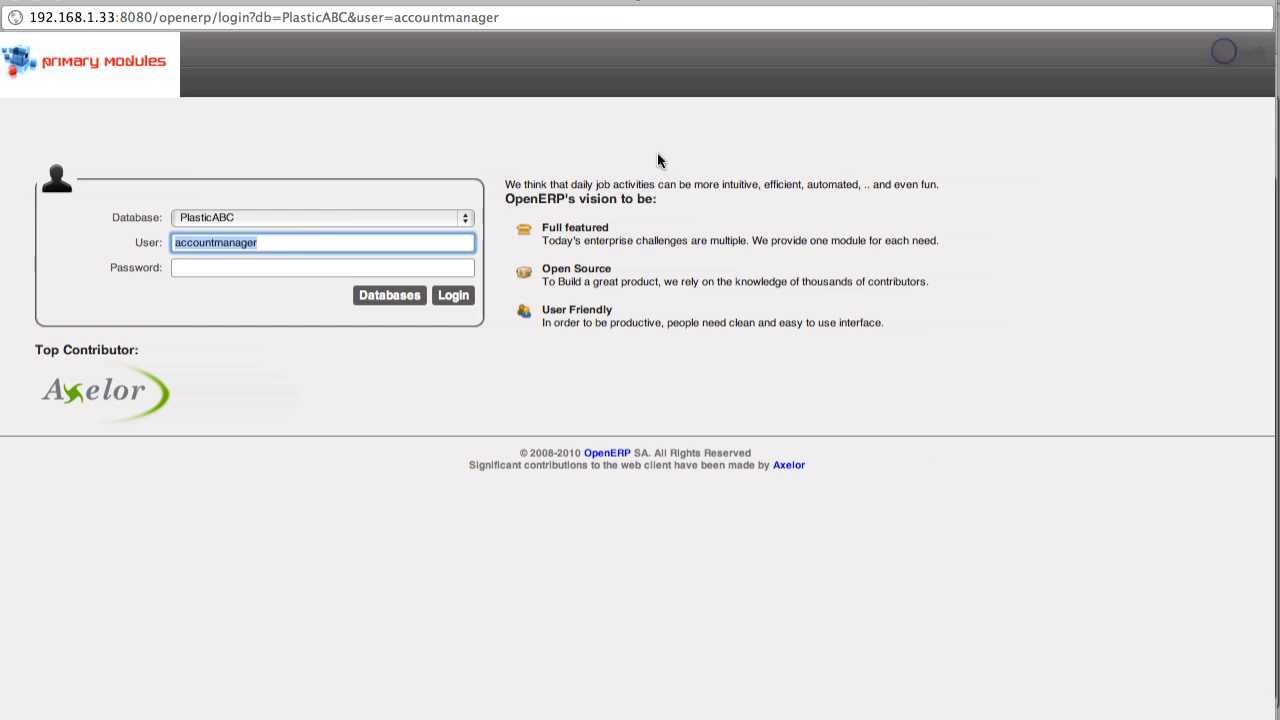
double_click(312, 247)
type("admin")
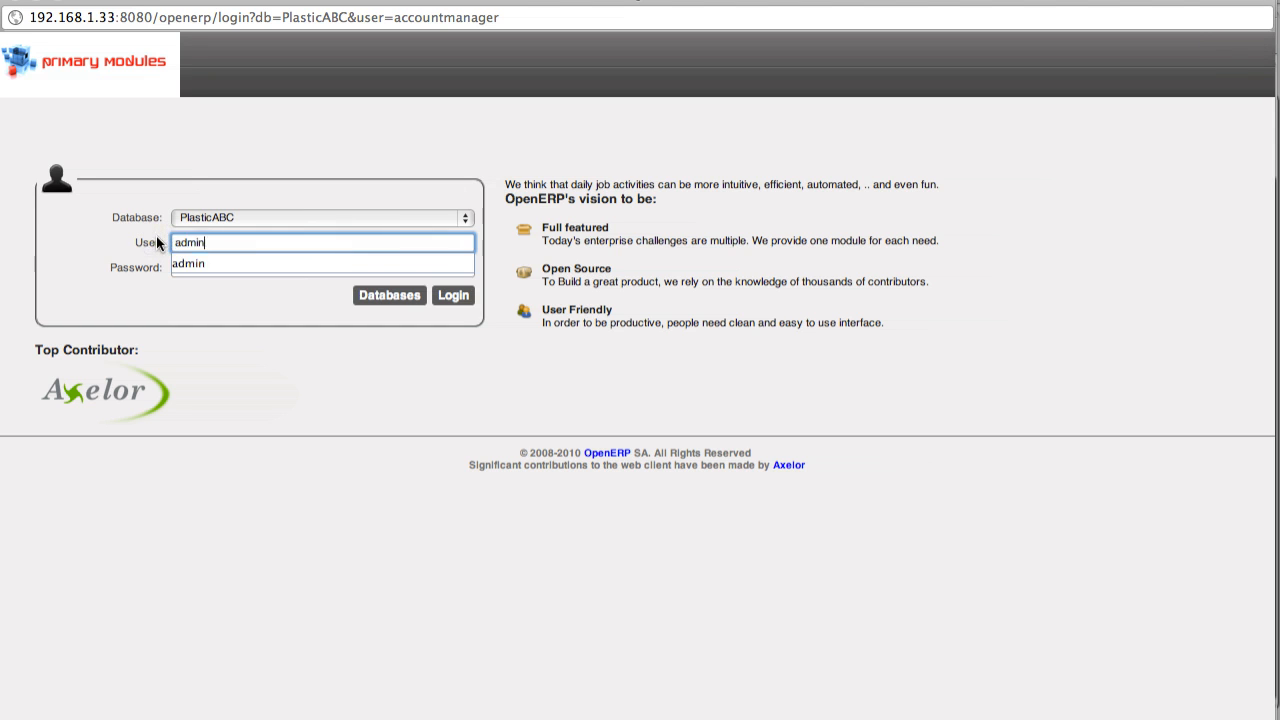
key("Tab")
type("a")
left_click(450, 295)
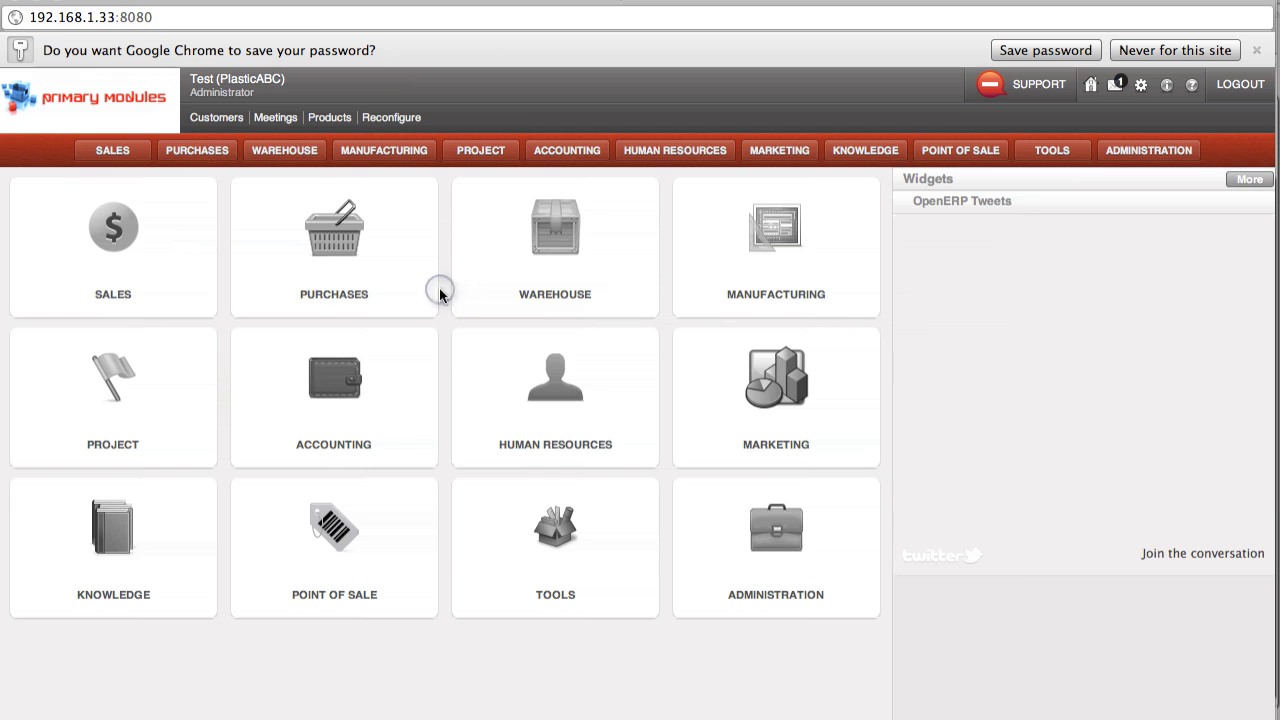
Step: Review the Purchase Analysis report, expanding the first supplier's purchases by product and viewing the supplier statistics as a graph
left_click(330, 234)
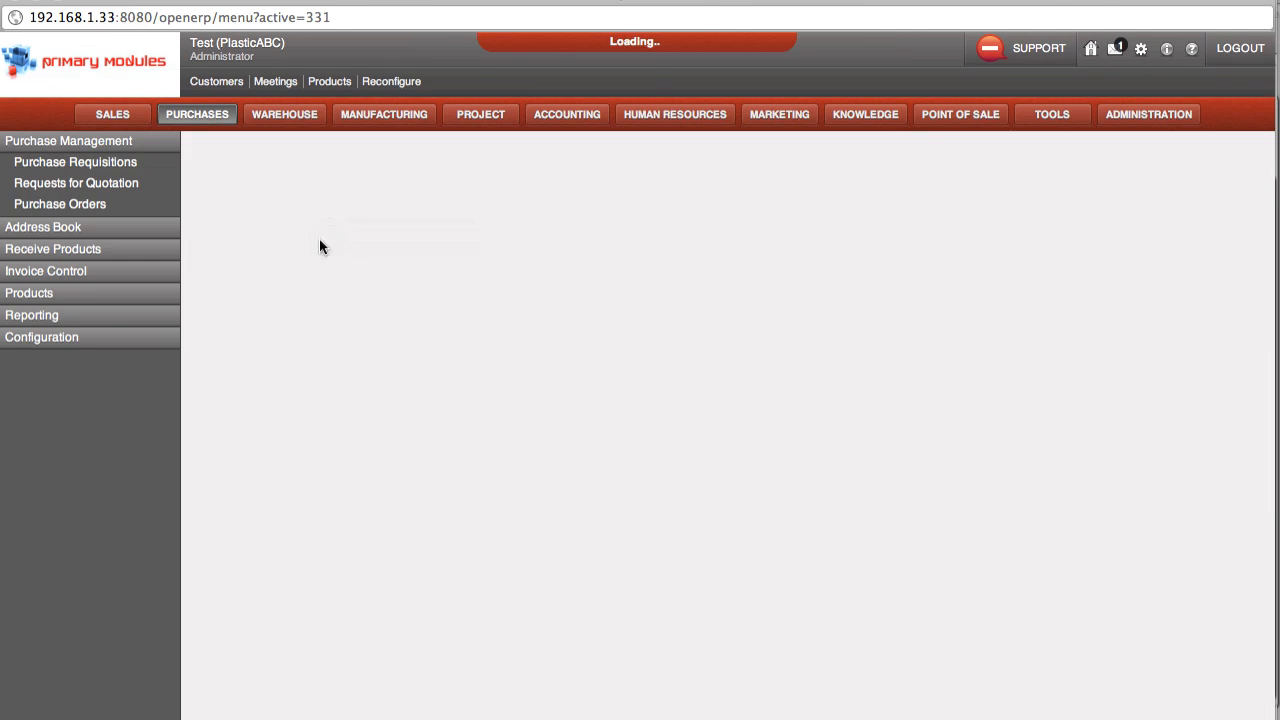
left_click(45, 314)
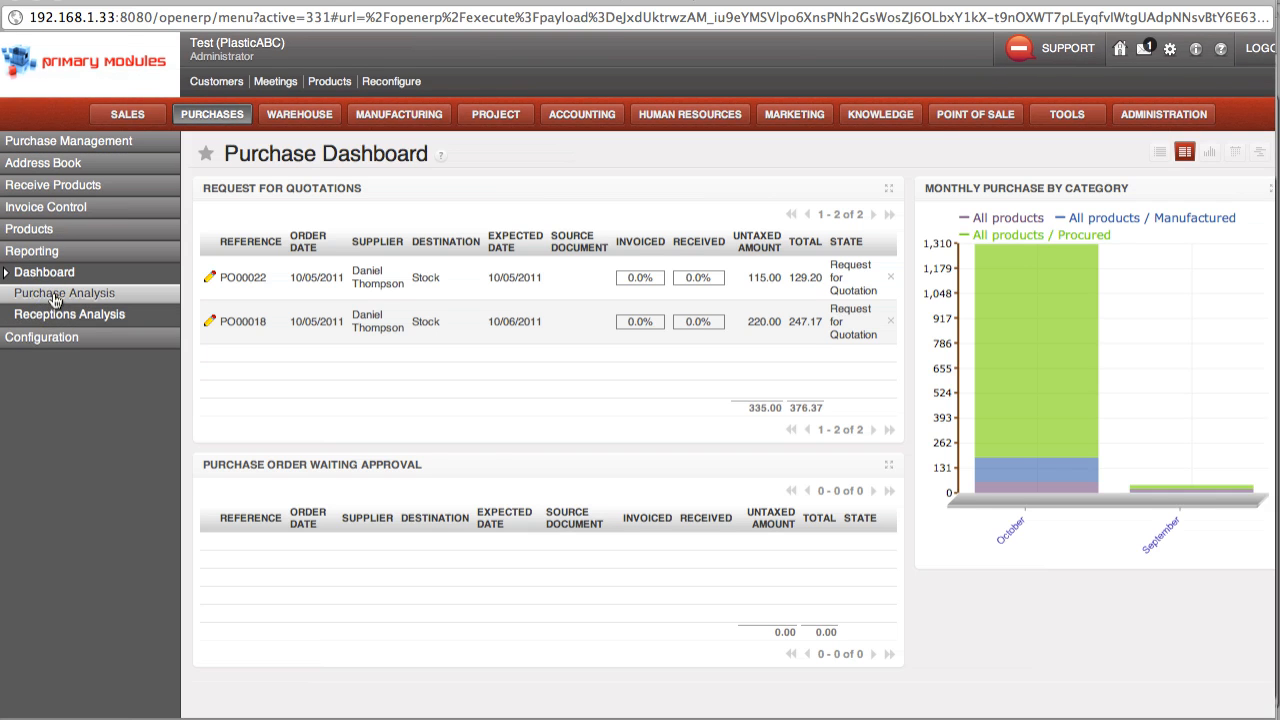
left_click(55, 297)
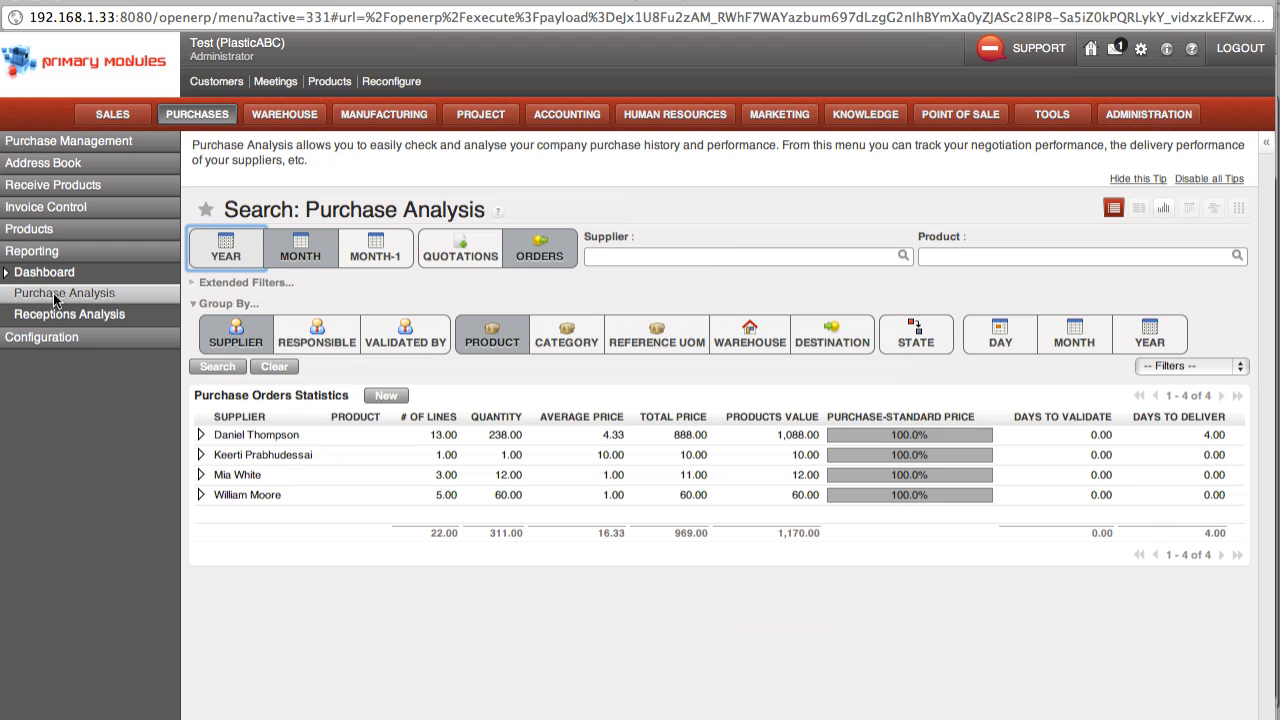
left_click(200, 434)
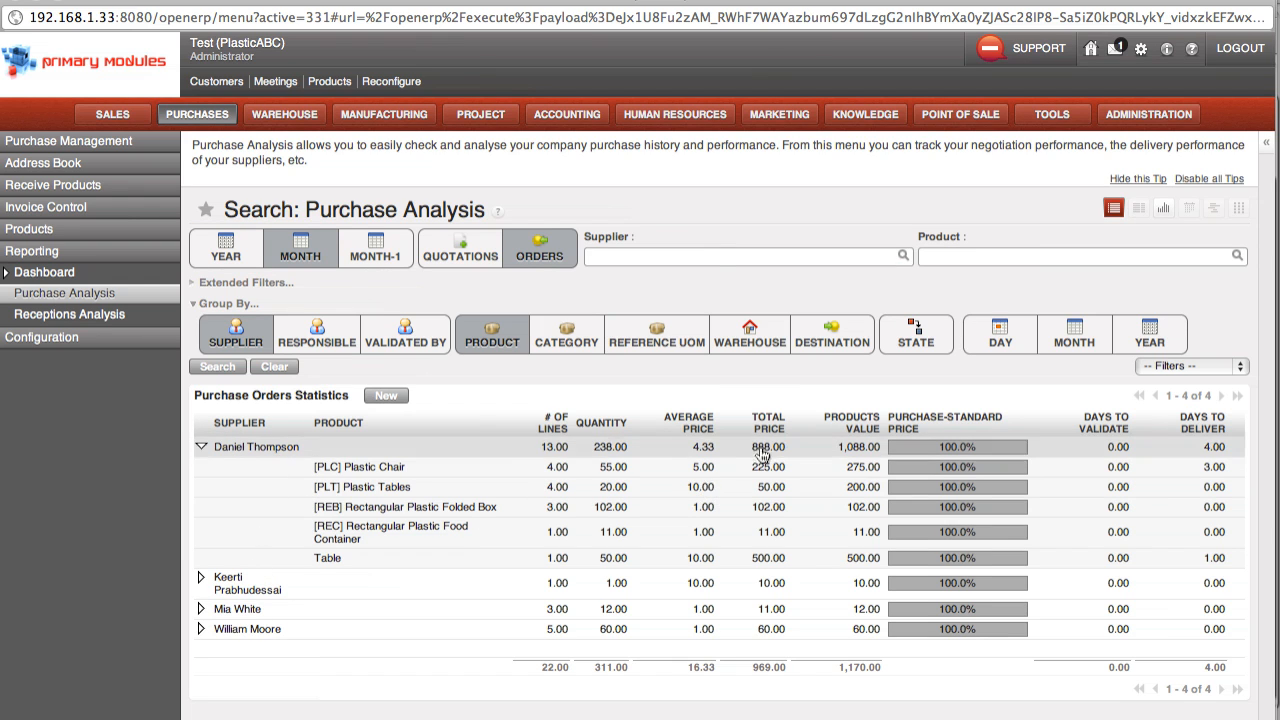
left_click(394, 397)
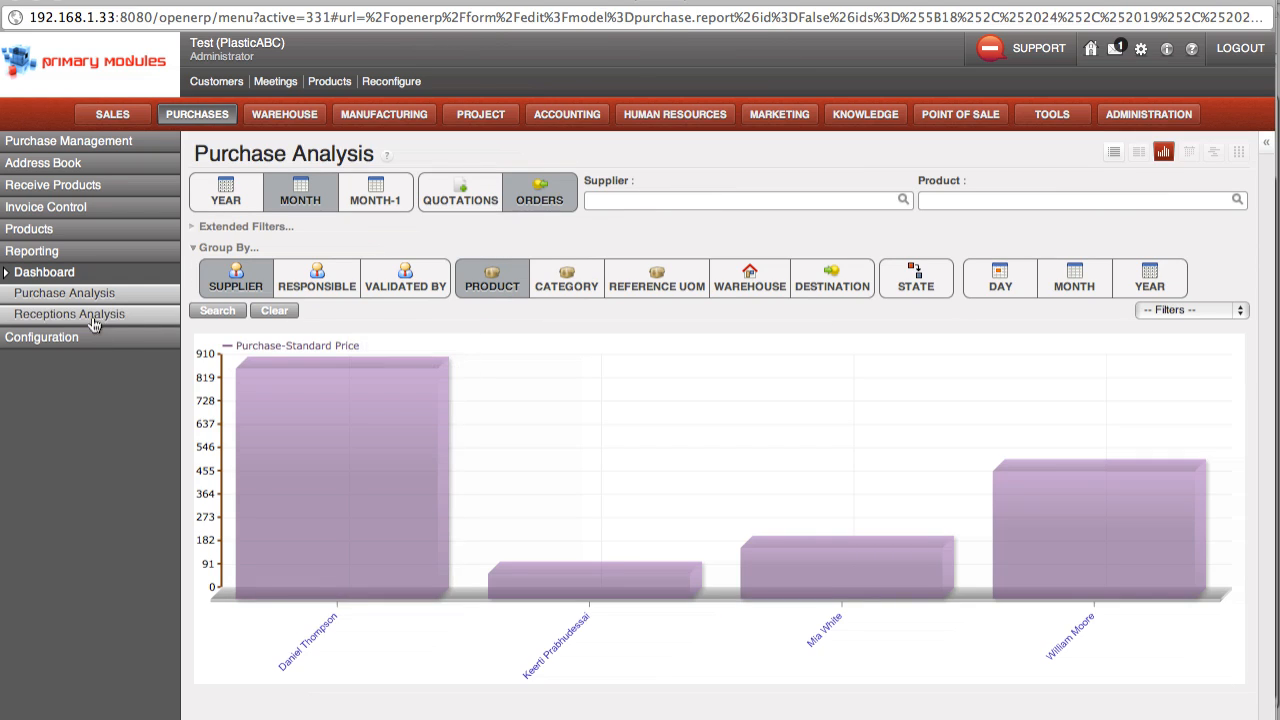
mouse_move(563, 498)
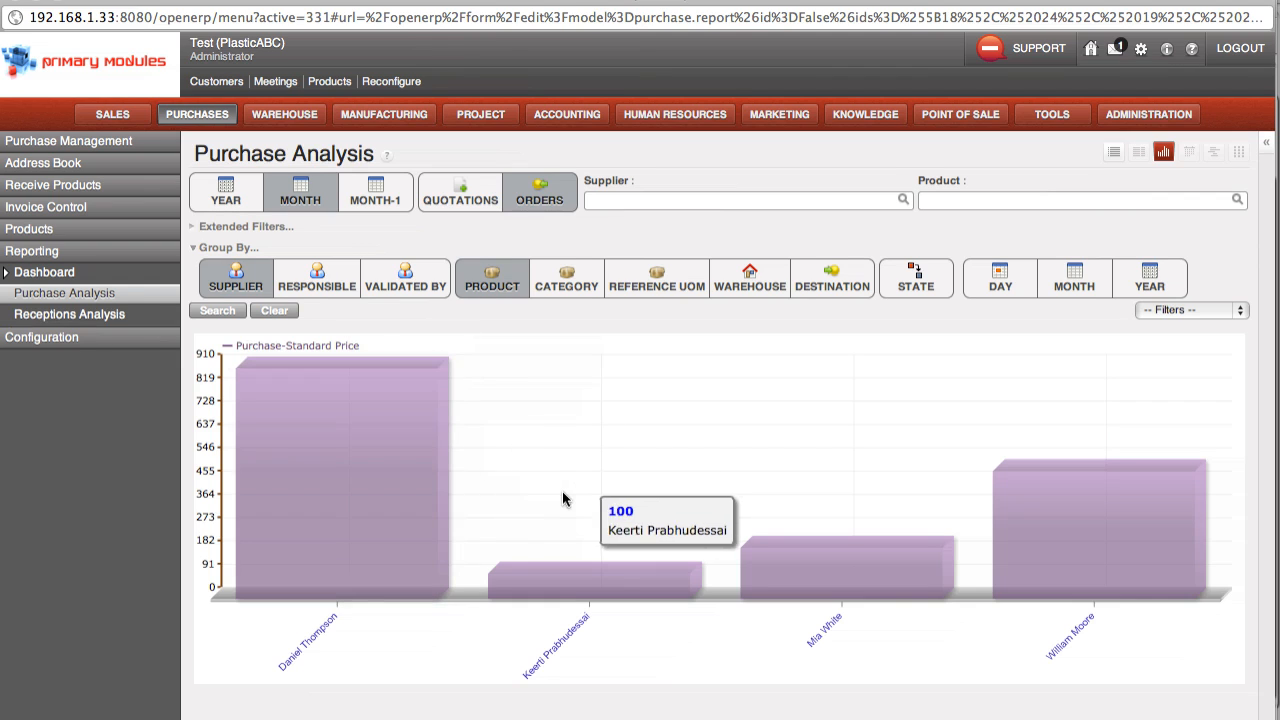